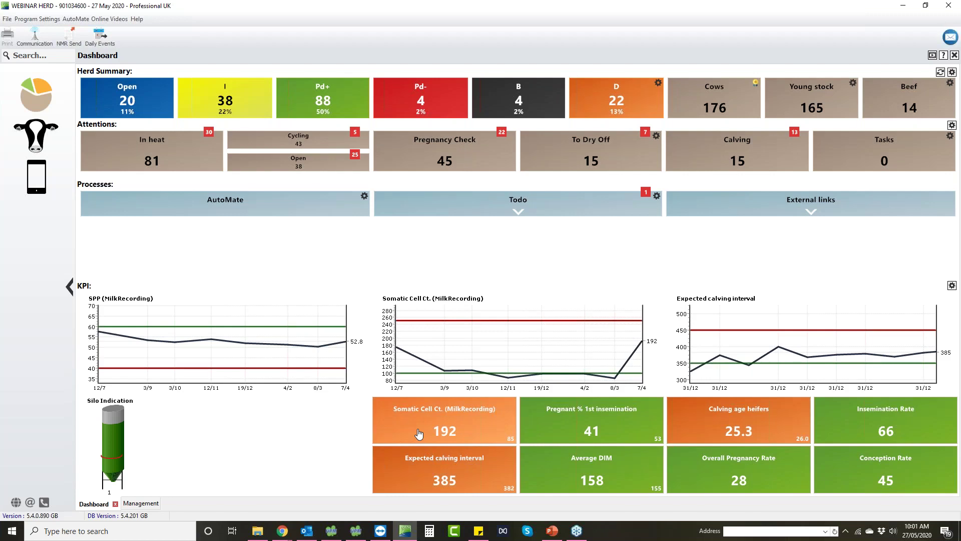
- Open the Treatment Plans overview of the Action Scheduler within Daily Tasks
click(34, 131)
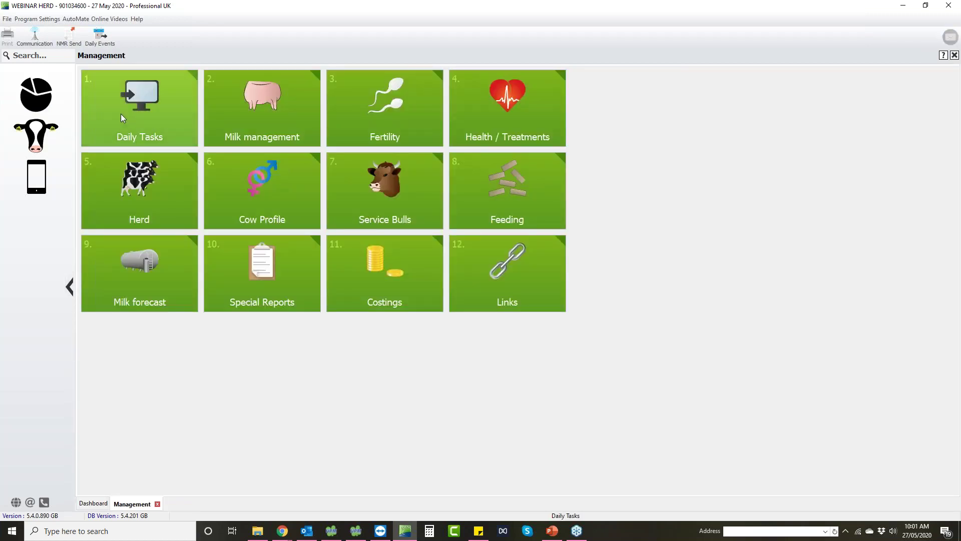
click(122, 113)
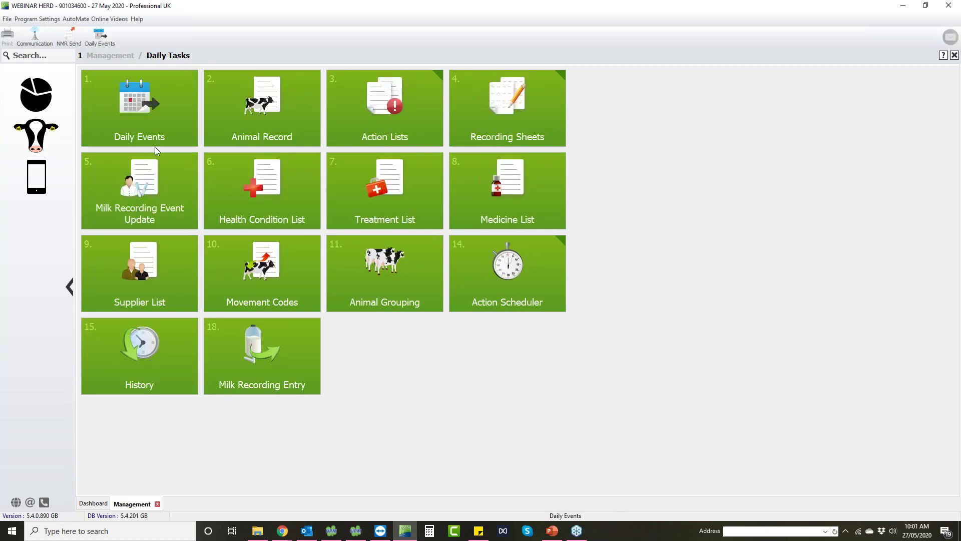
click(518, 278)
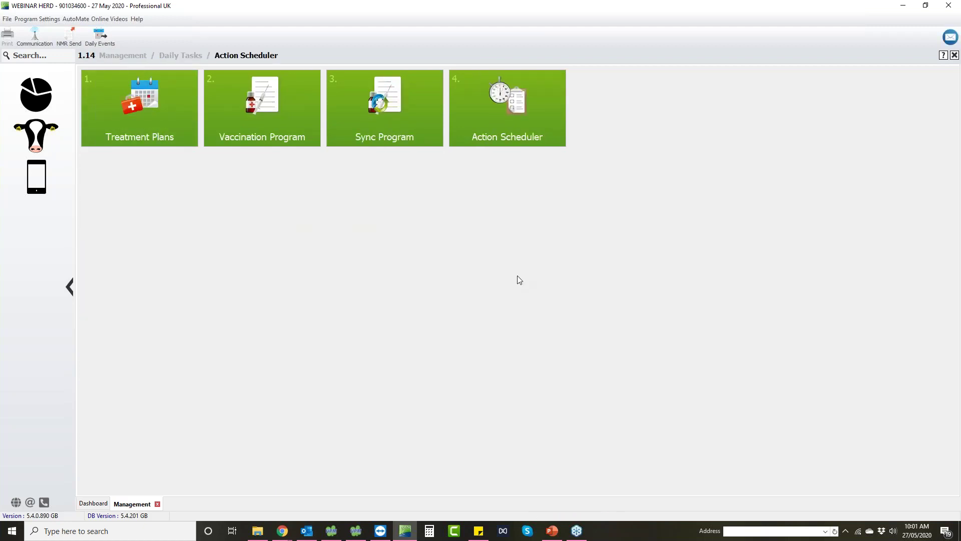
click(149, 108)
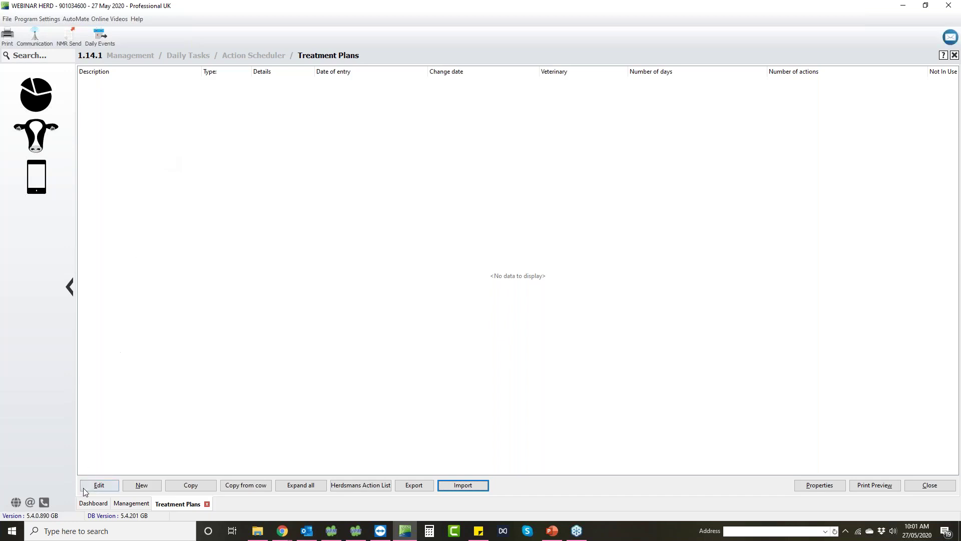
- Create a new treatment plan described as "Dry Cow Therapy" with Treatment as its trigger
click(126, 486)
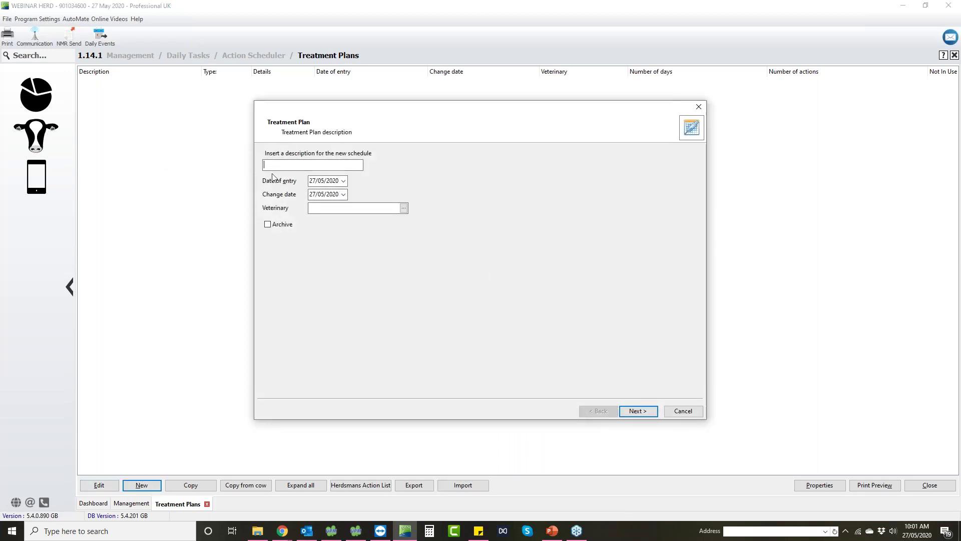
click(303, 166)
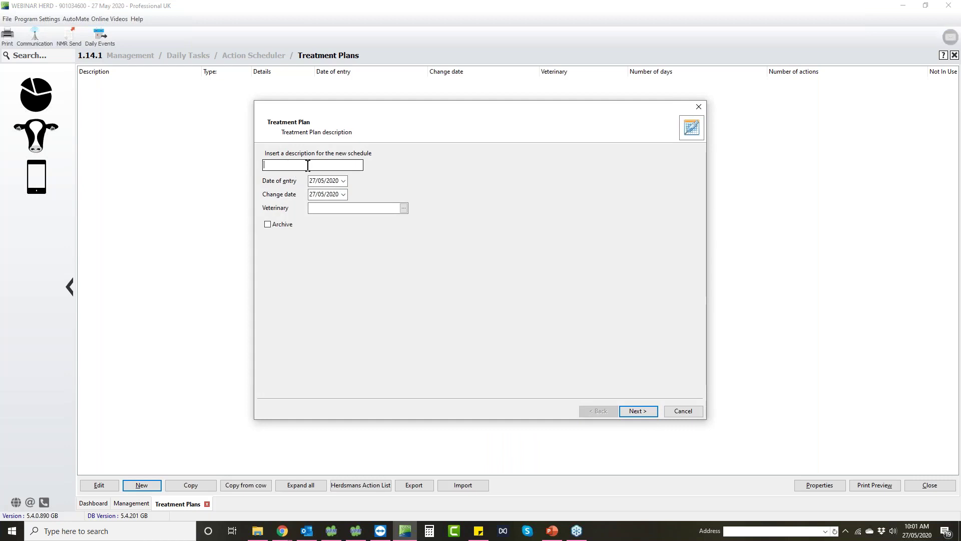
text(Dry Cow Therapy)
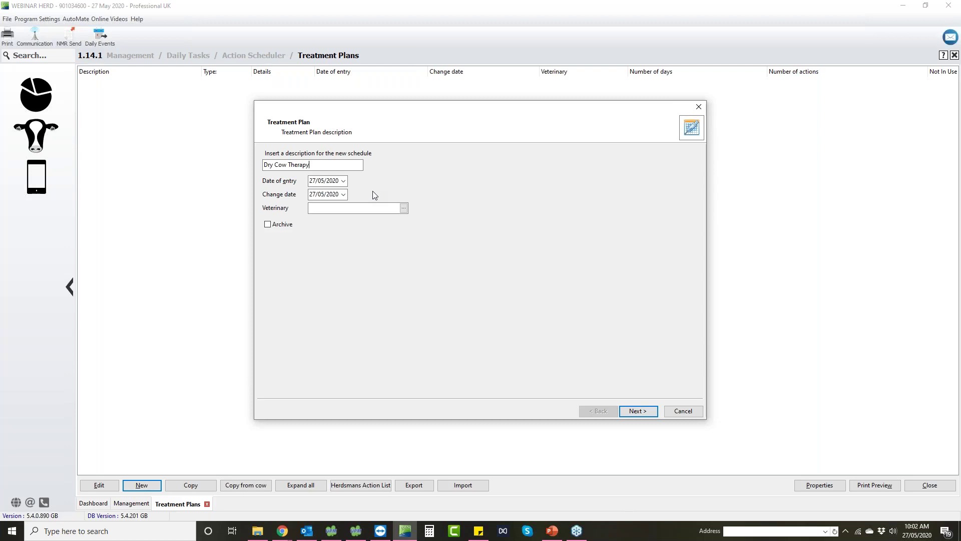
click(638, 411)
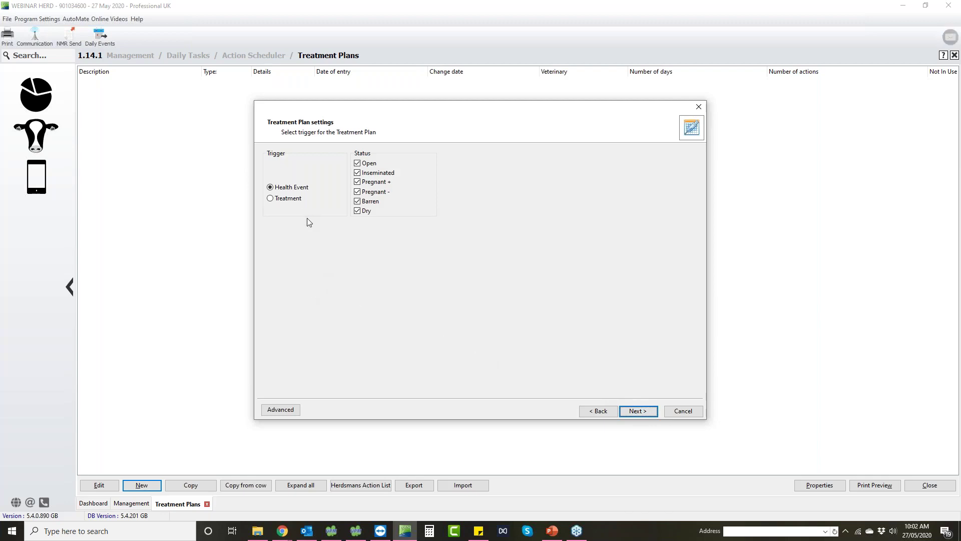
click(289, 200)
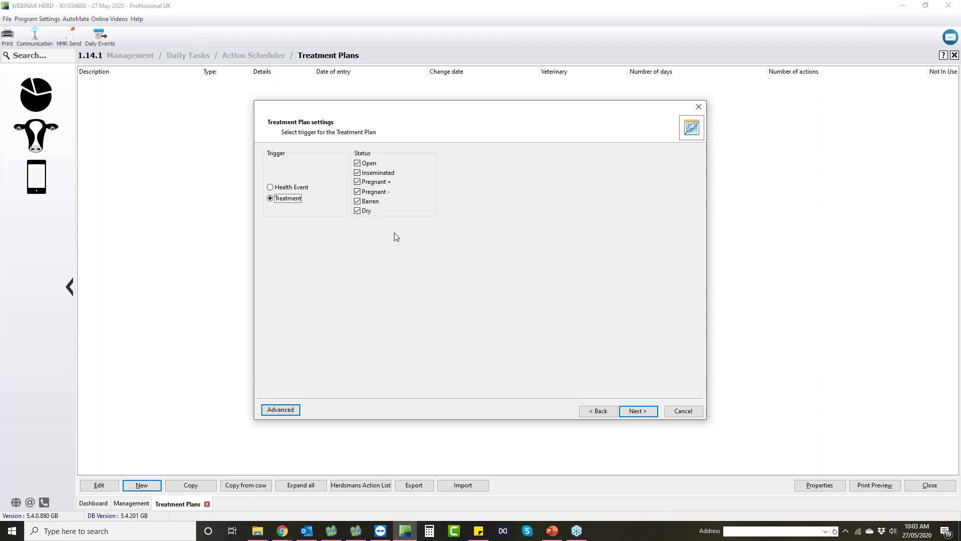
click(641, 411)
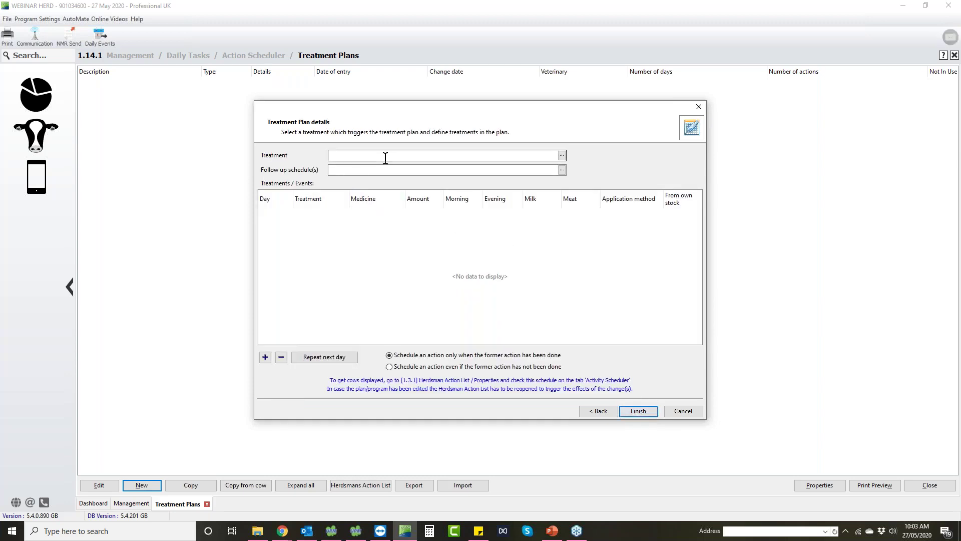
- Choose Dry Cow Therapy as the treatment that triggers the plan
click(562, 155)
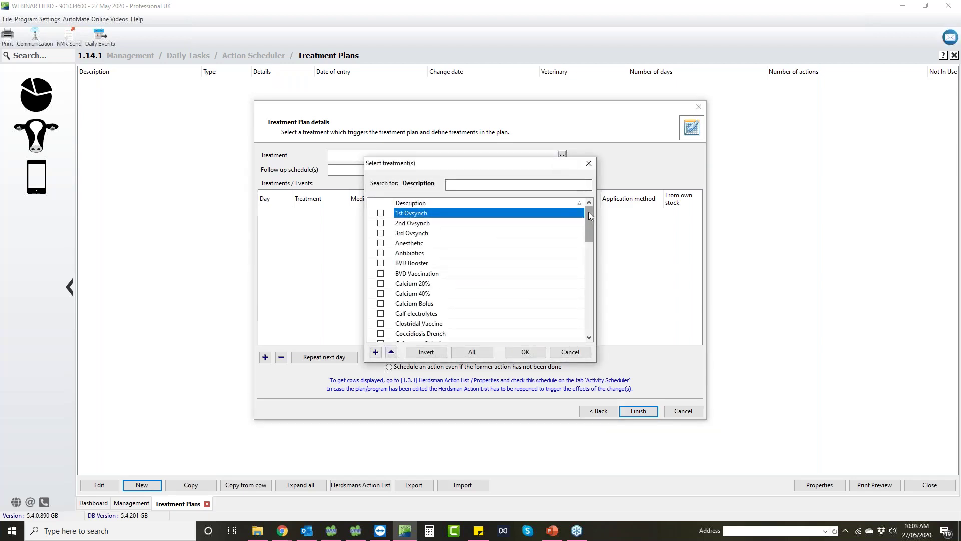
drag(590, 214, 590, 223)
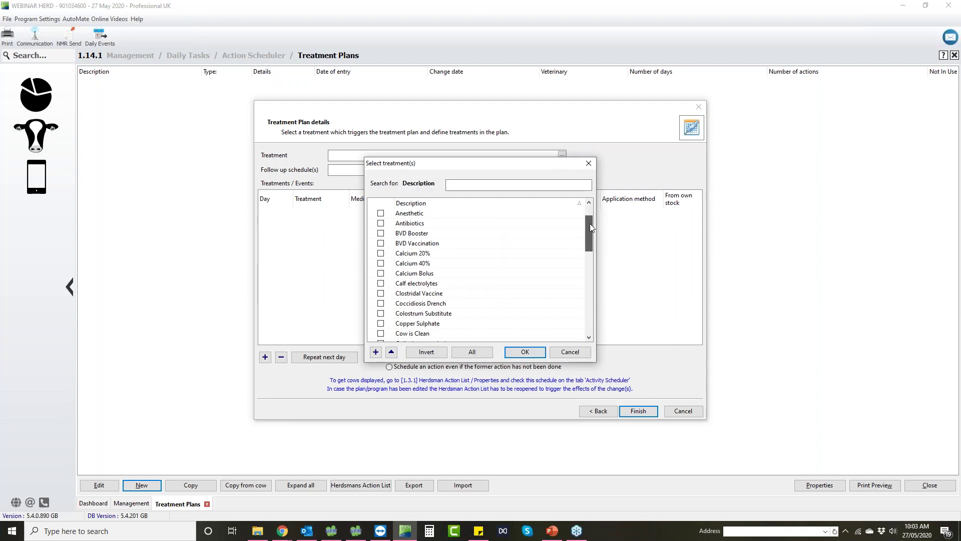
click(472, 185)
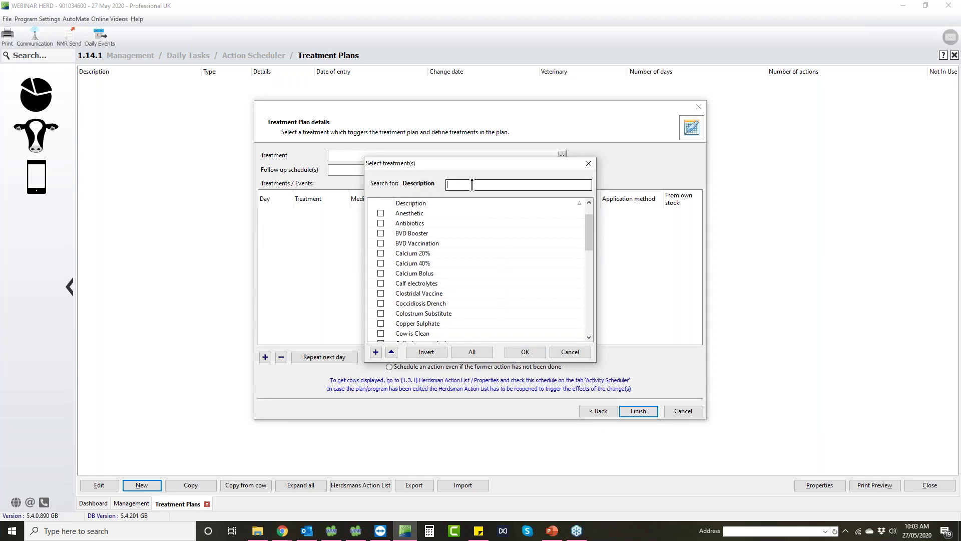
text(dy)
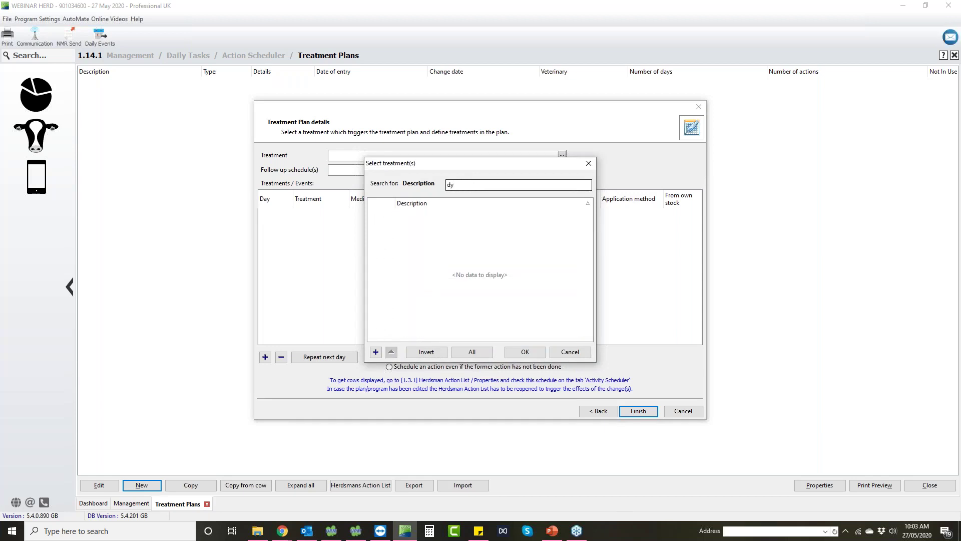
key(BackSpace)
text(ry)
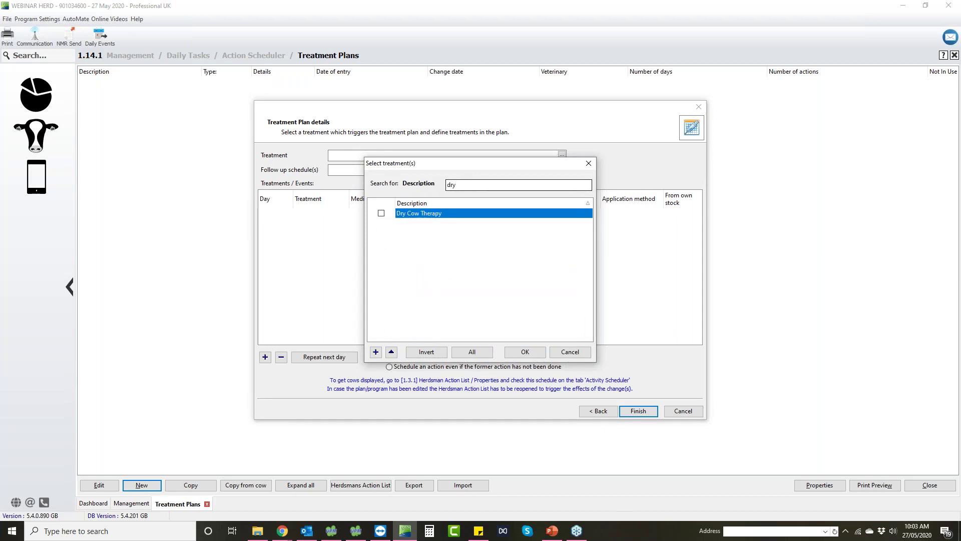
click(381, 214)
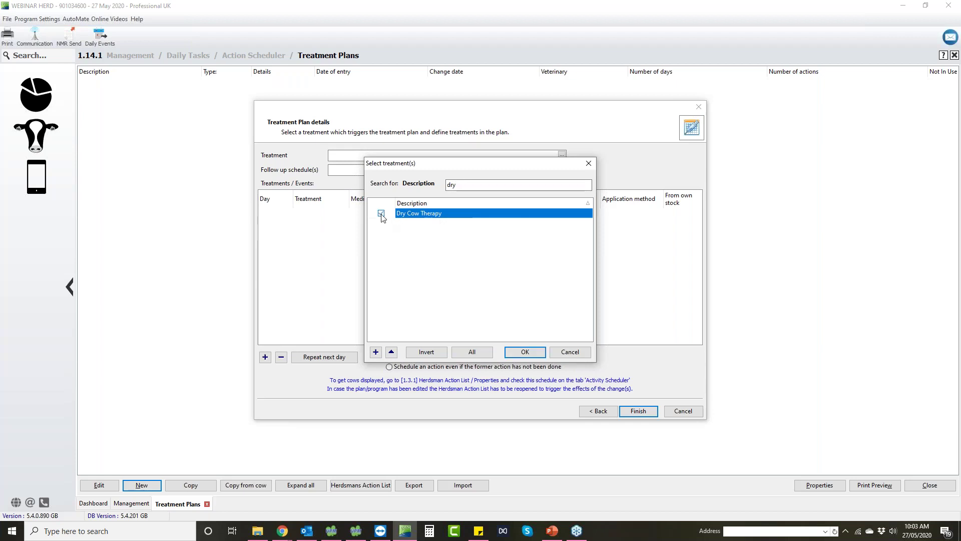
click(525, 352)
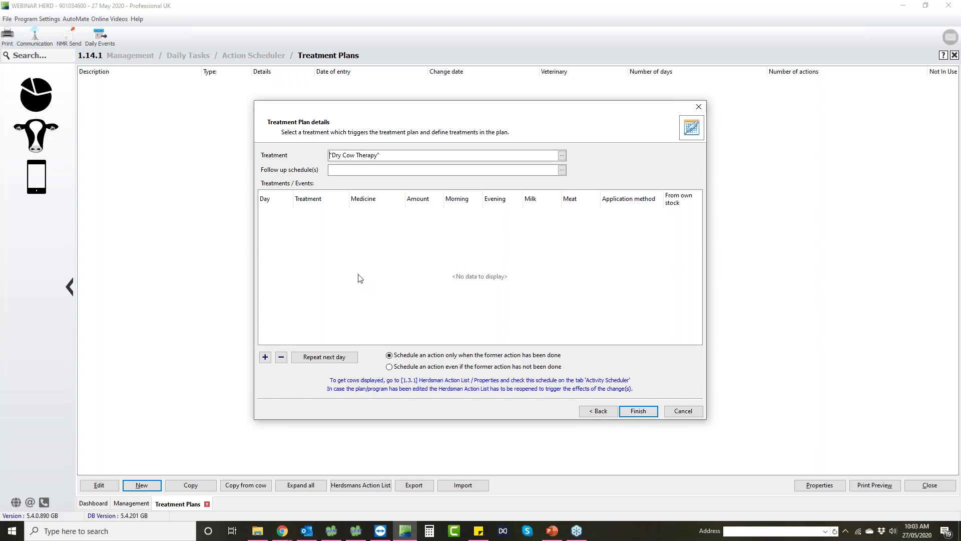
- Add a first action row to the plan with Dry Cow Therapy as its treatment
click(265, 357)
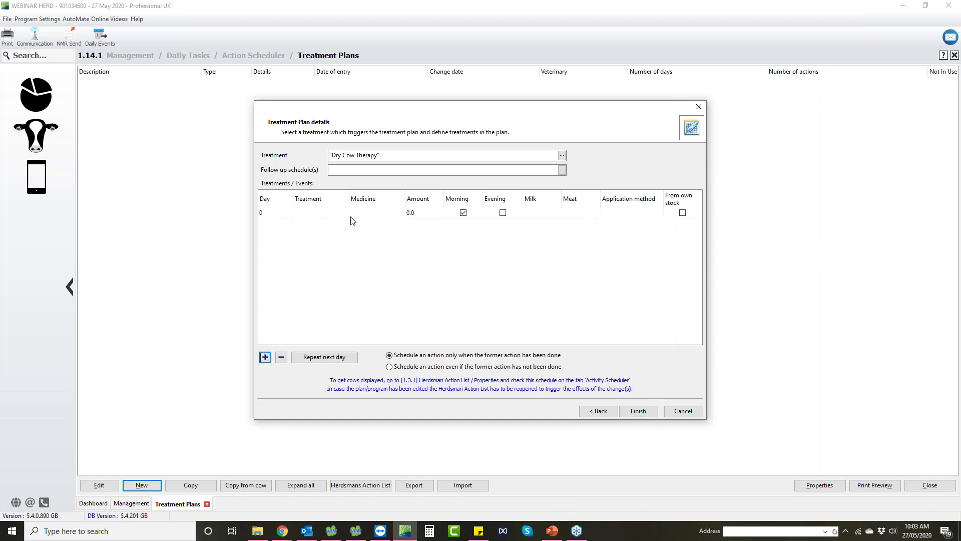
click(337, 216)
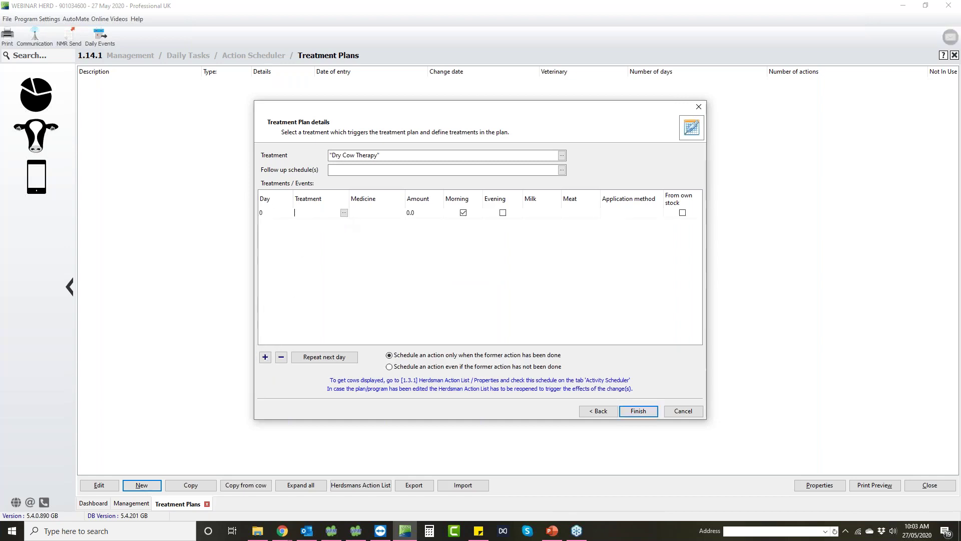
click(344, 213)
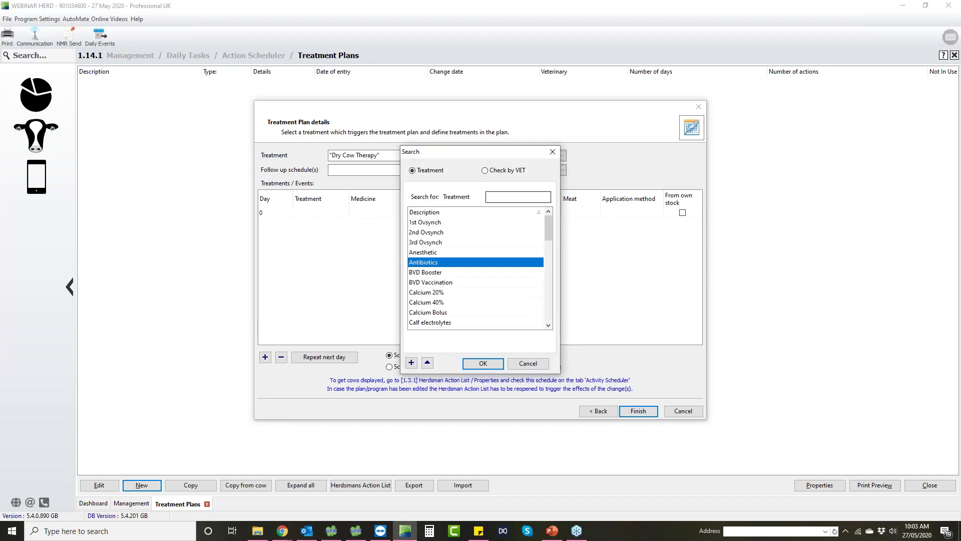
text(dry)
key(Return)
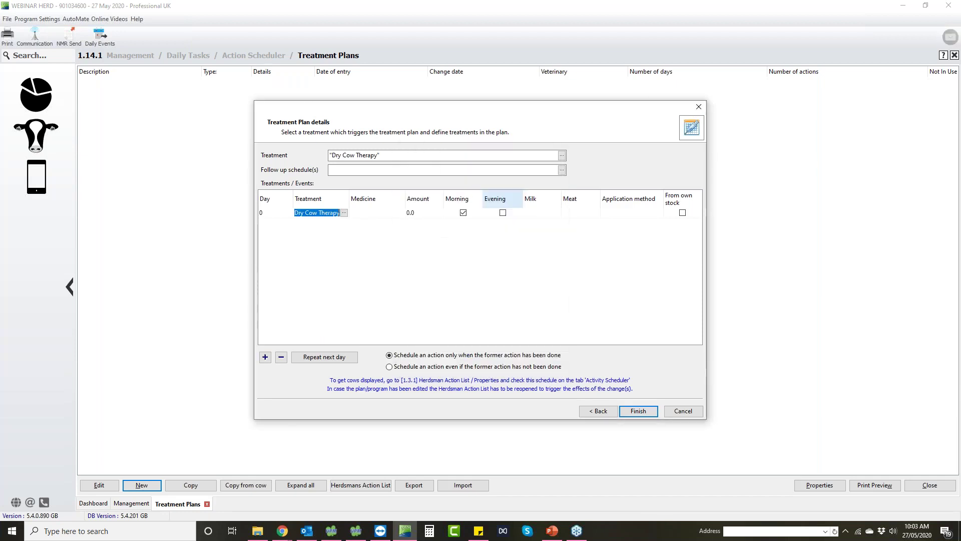
- Assign the medicine Ubro Red to the Dry Cow Therapy row, with an amount of 4 tubes taken from own stock
click(371, 213)
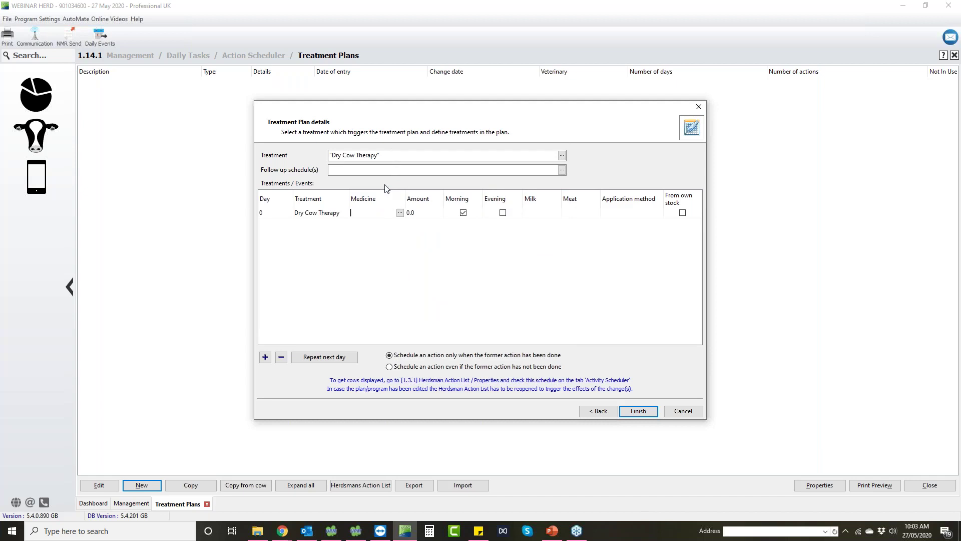
click(400, 213)
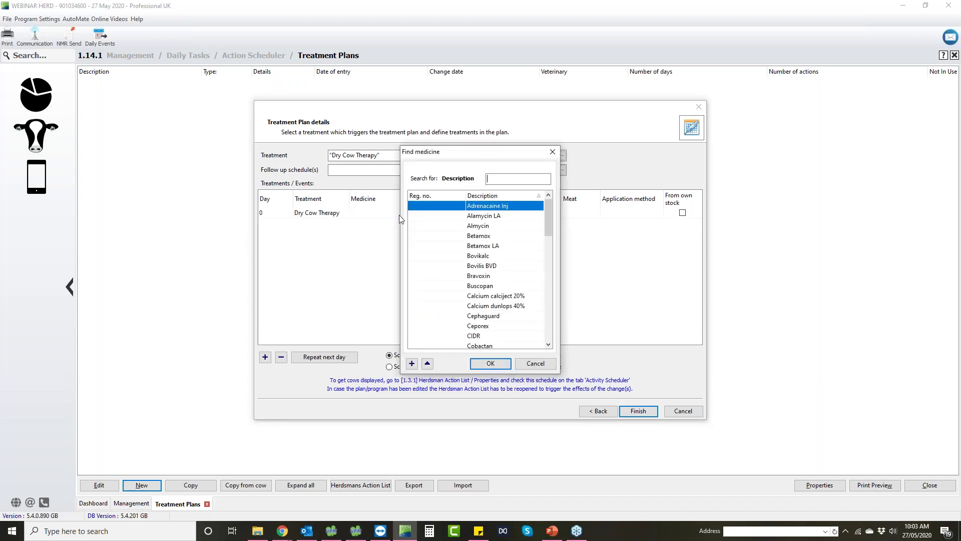
text(ubr)
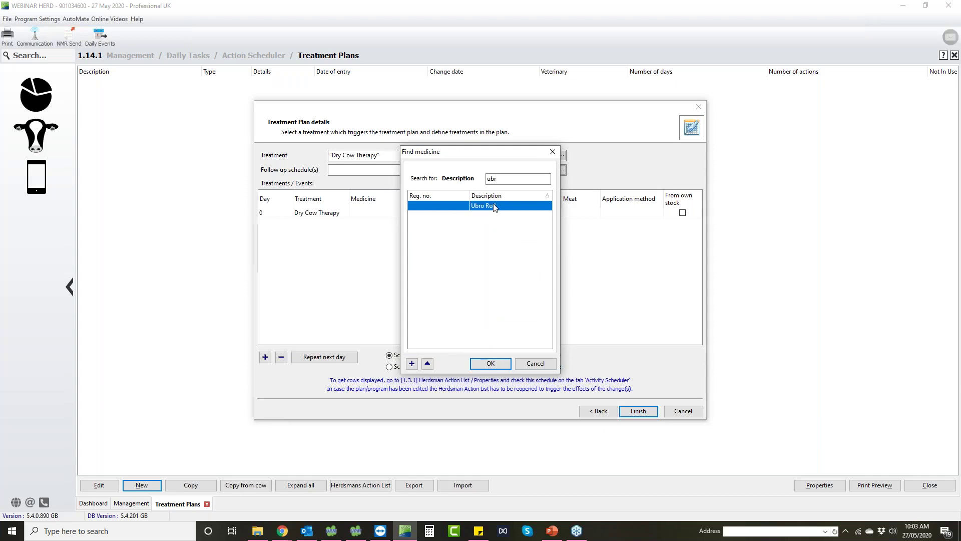
click(490, 363)
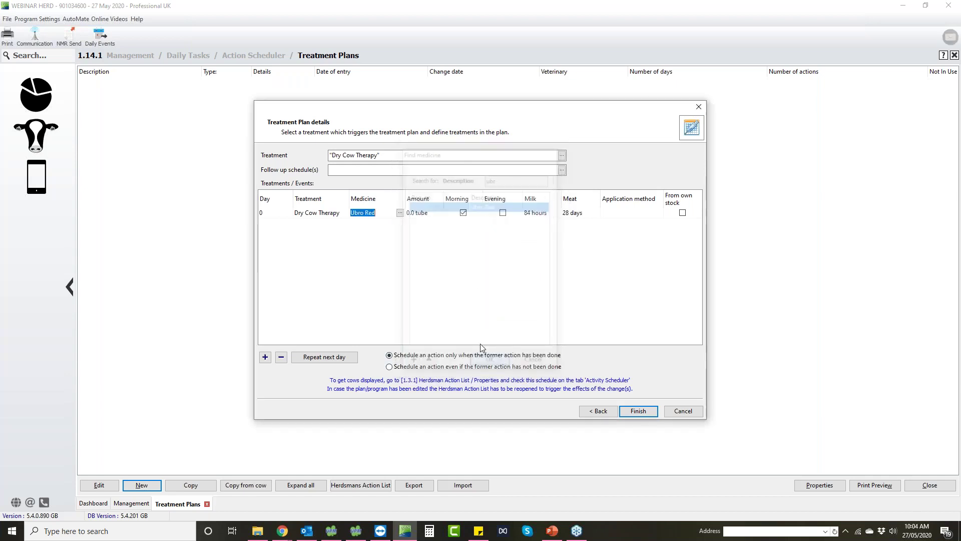
click(424, 215)
text(4)
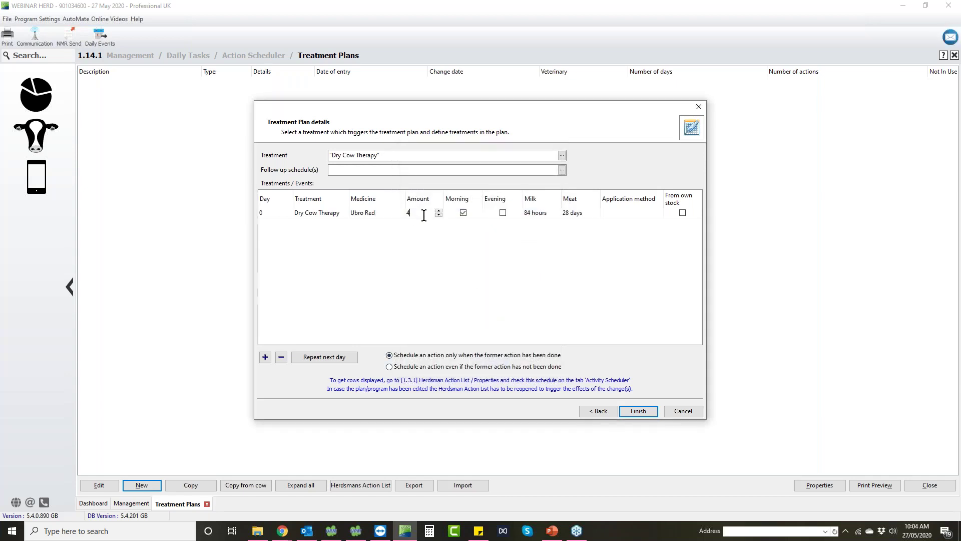
click(682, 213)
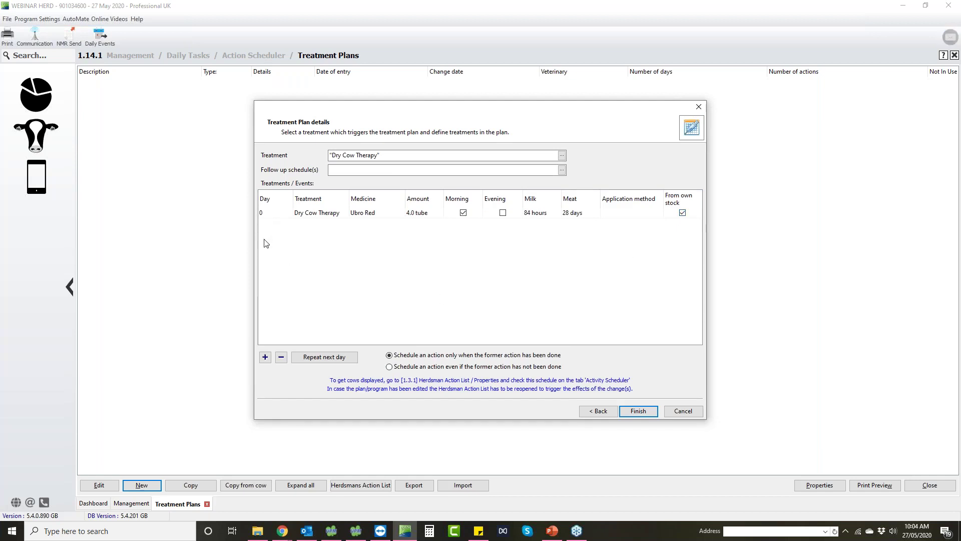
- Add a second action row to the plan with Vaccination as its treatment
click(266, 358)
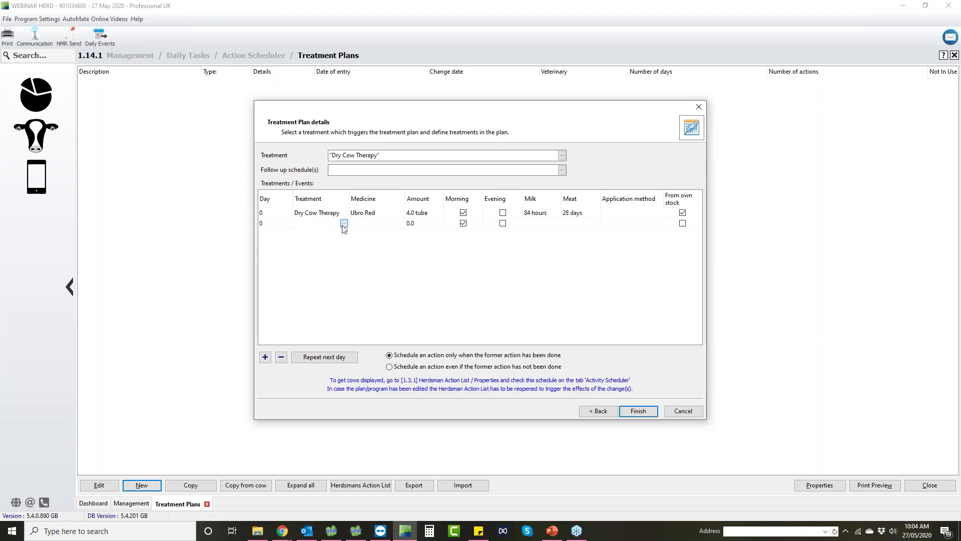
click(344, 223)
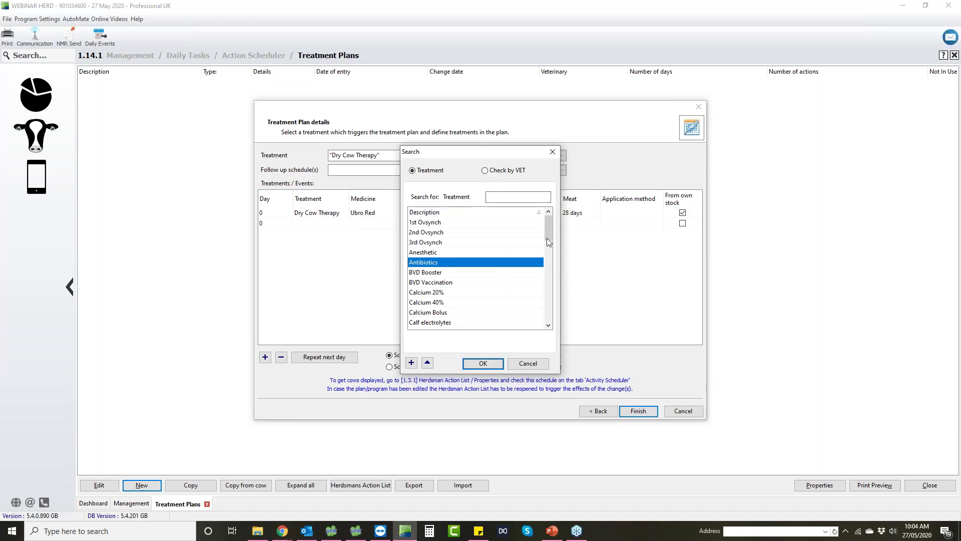
drag(548, 228, 548, 313)
double_click(432, 304)
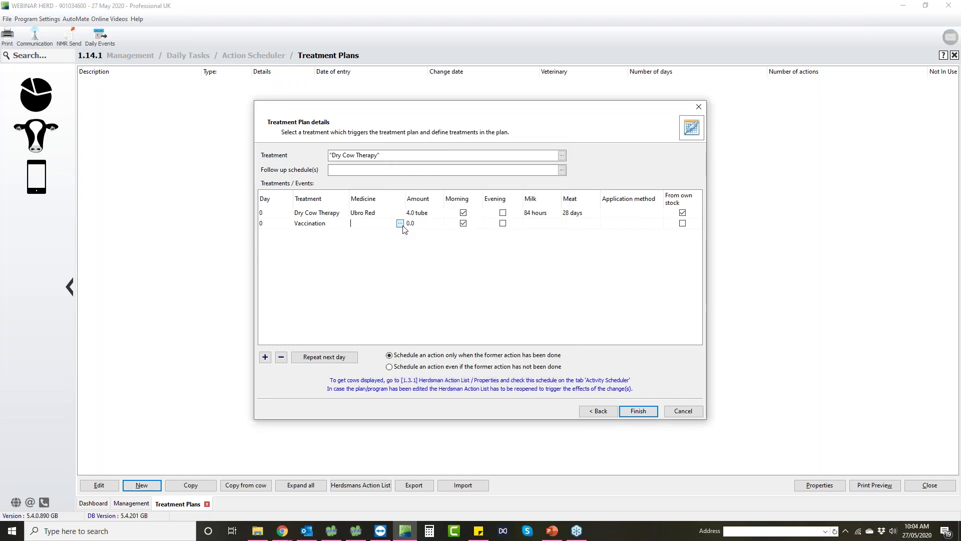
- Assign the medicine Rotavec to the Vaccination row, with an amount of 2 from own stock, and finish the plan
click(401, 224)
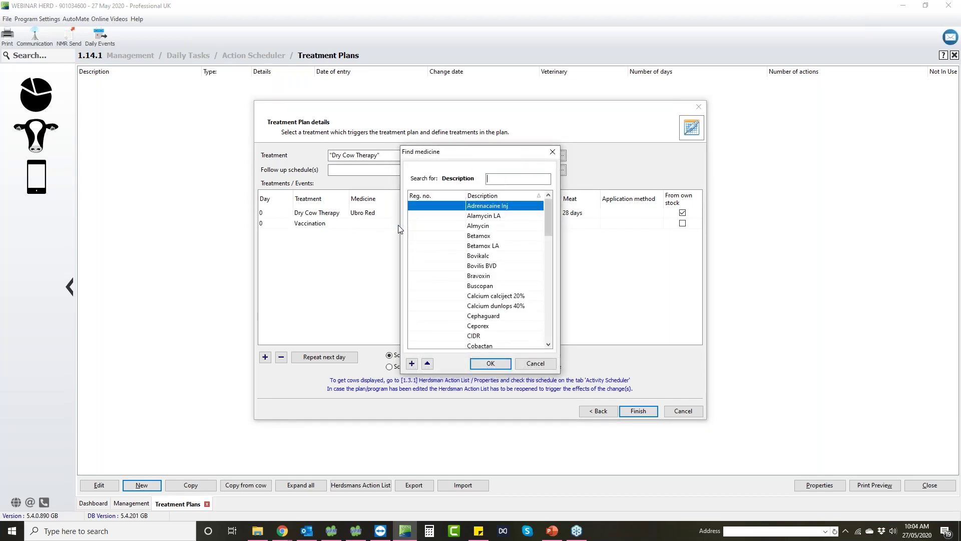
text(rot)
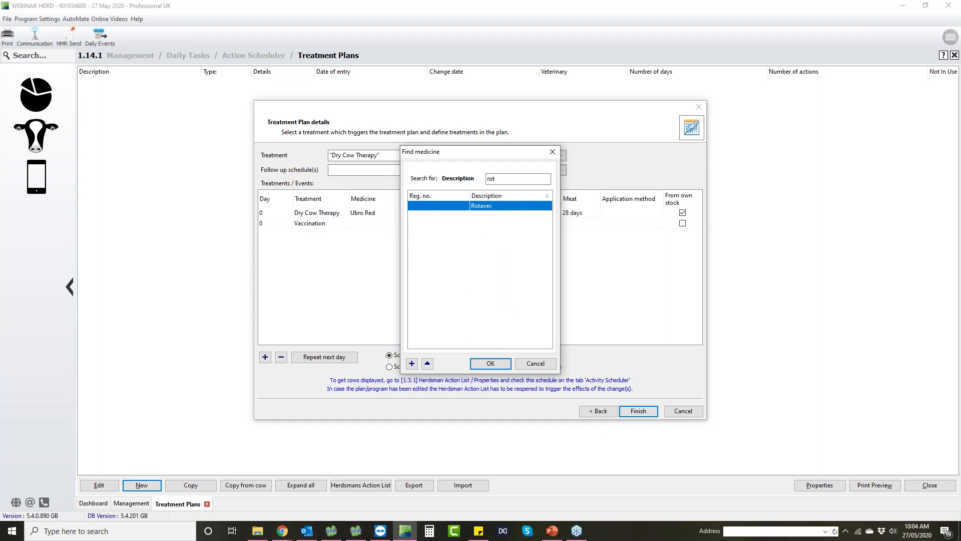
key(Return)
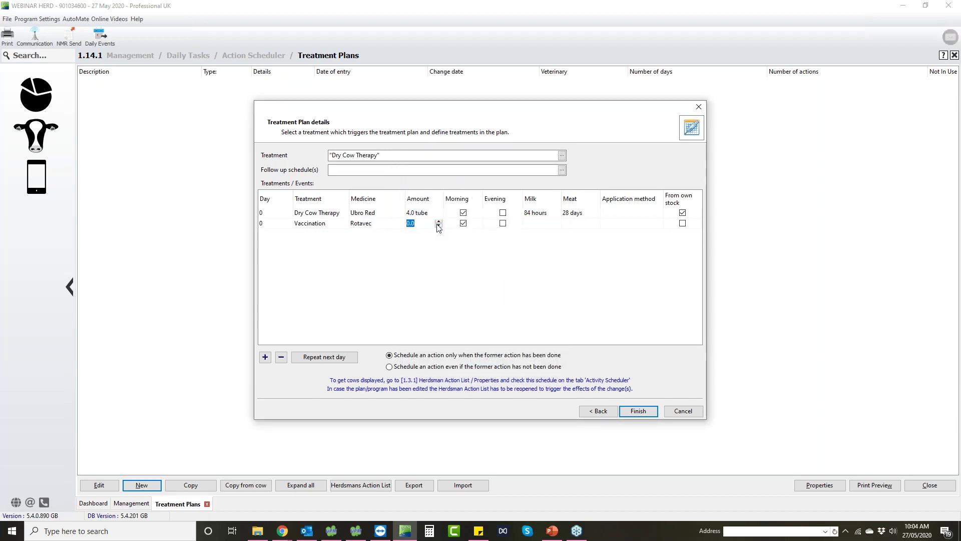
text(2)
click(682, 224)
click(639, 412)
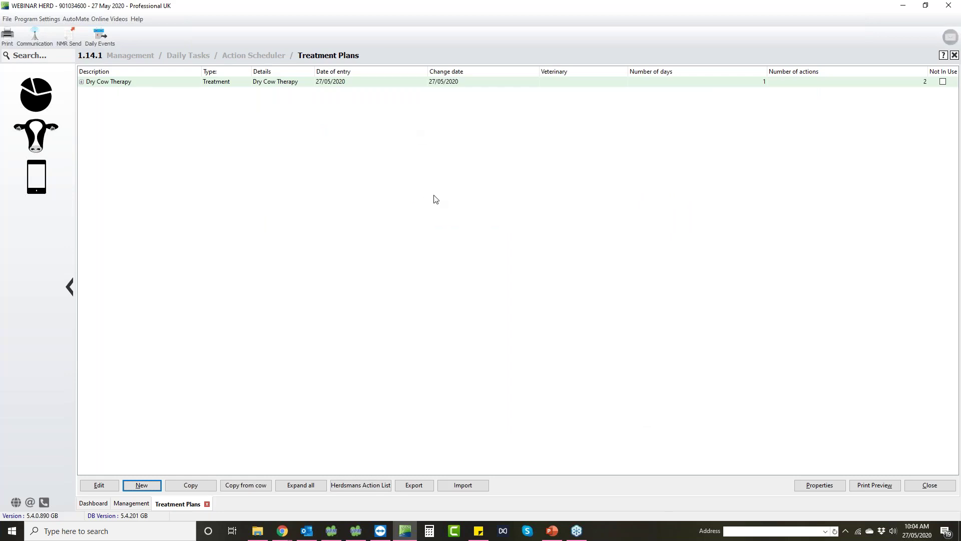
- Start a Dry Off batch entry from the Daily Events of the daily tasks
click(30, 134)
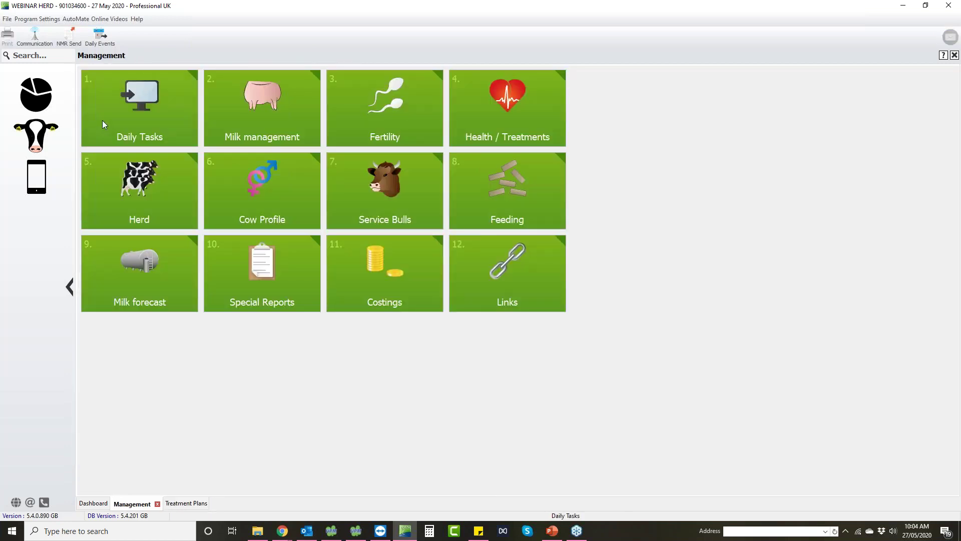
click(105, 119)
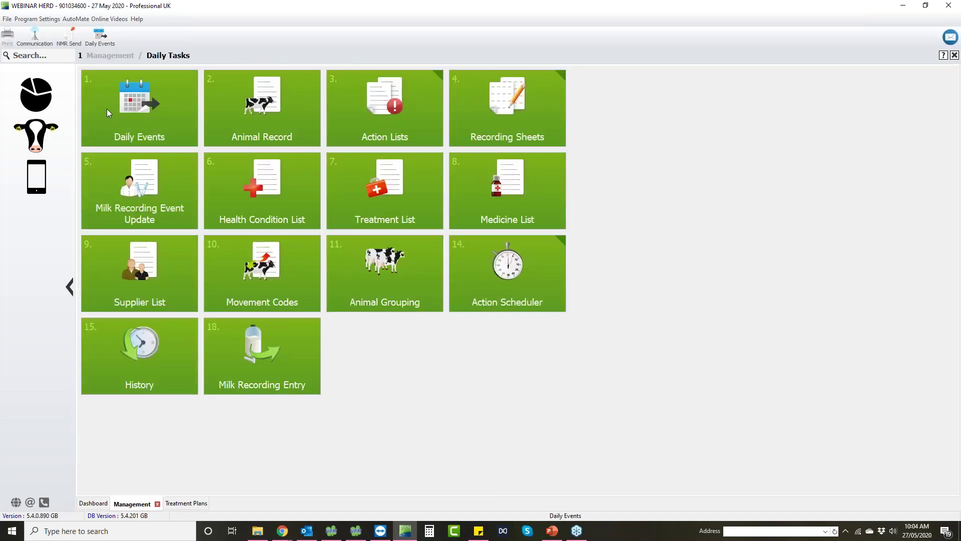
click(107, 109)
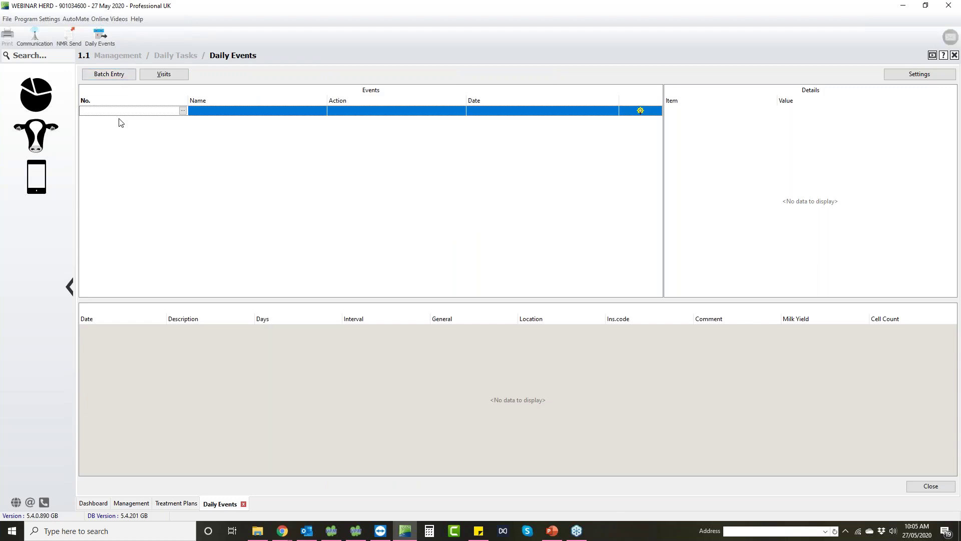
click(106, 76)
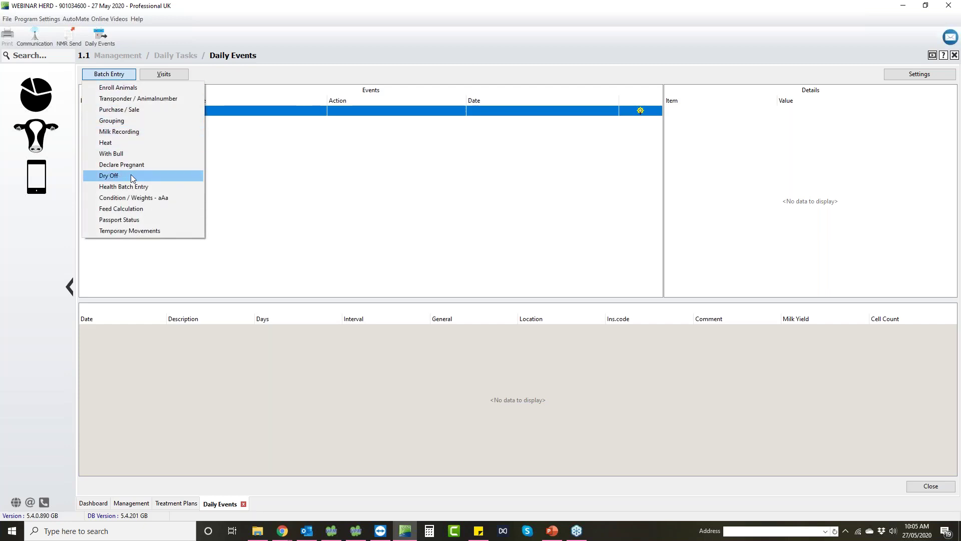
click(131, 175)
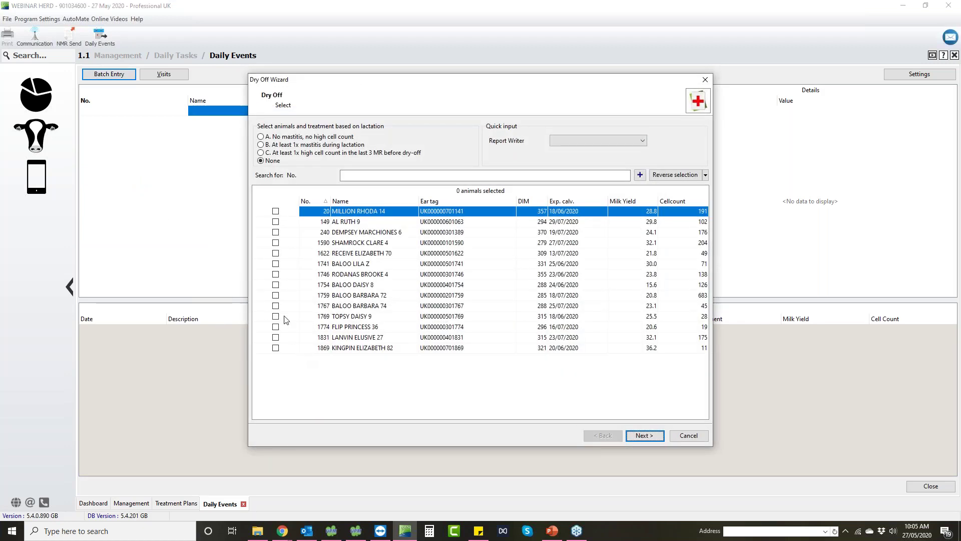
- Select cows 20 and 149 for drying off, accepting the date 27/05/2020 with a dry off treatment included
click(275, 211)
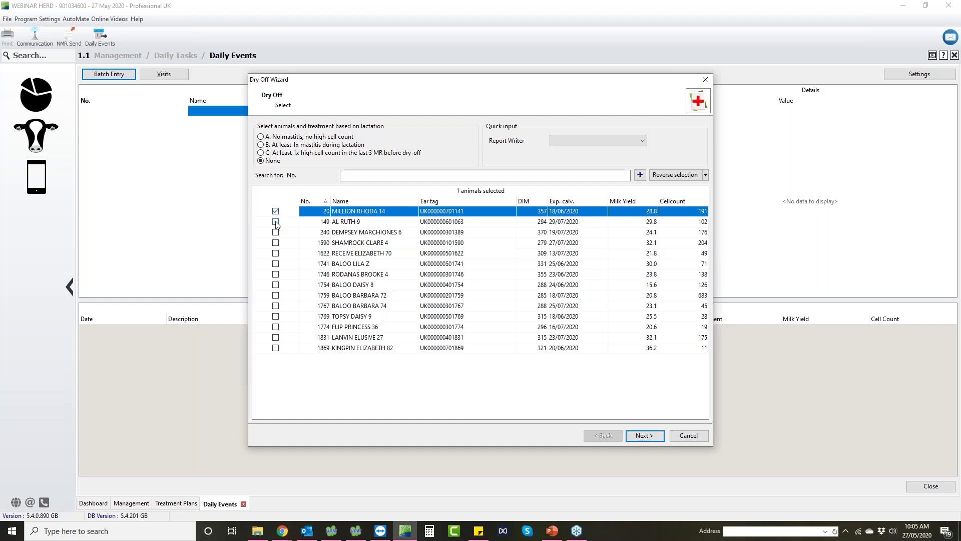
click(276, 222)
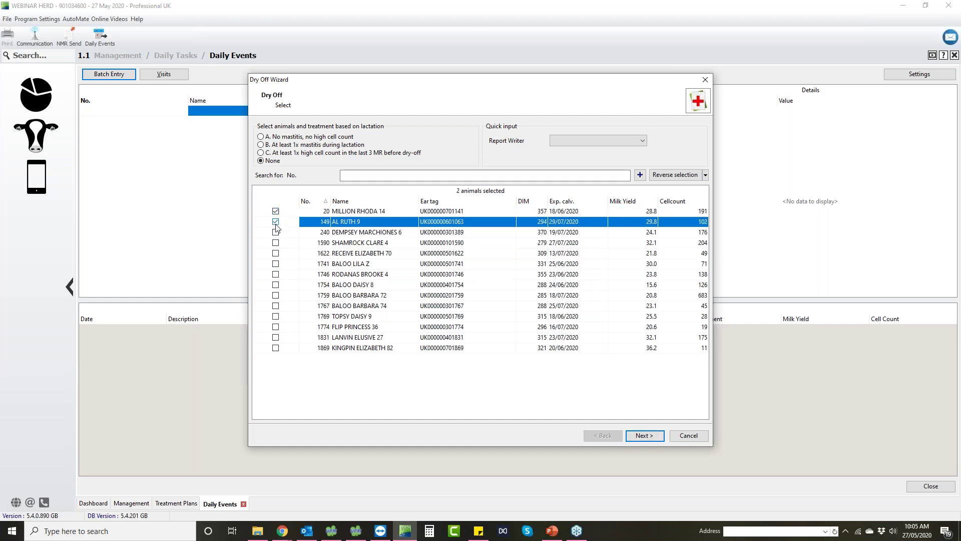
click(650, 437)
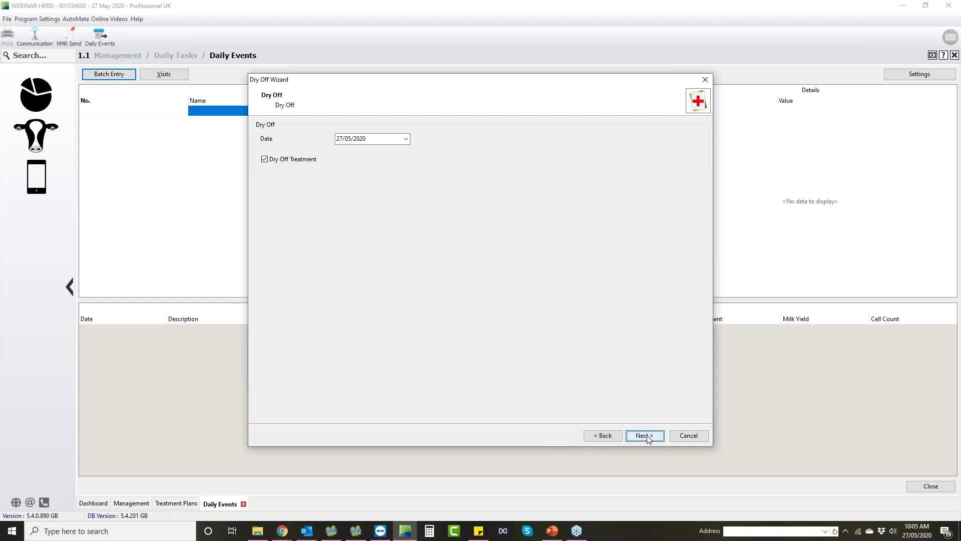
click(646, 436)
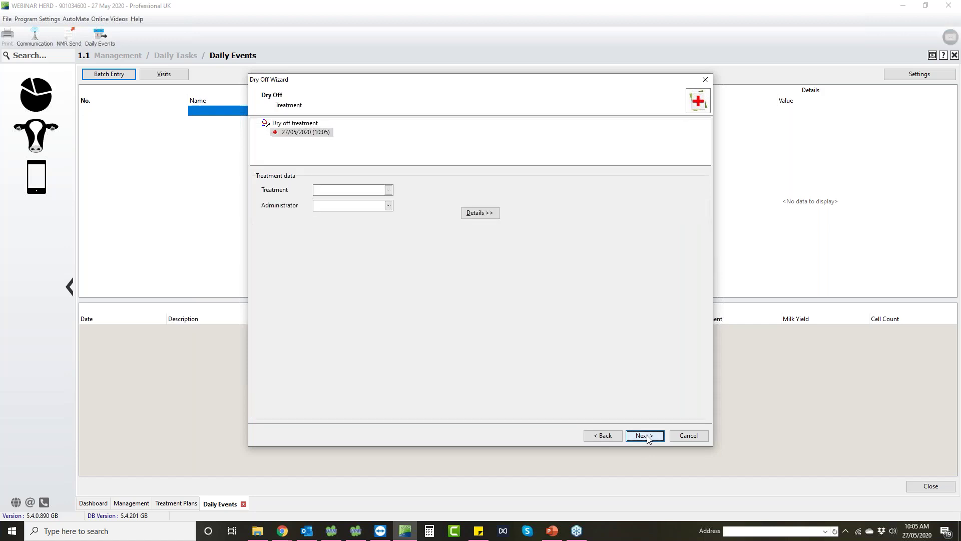
- Set the dry off treatment to Dry Cow Therapy, leaving the administrator empty
click(389, 191)
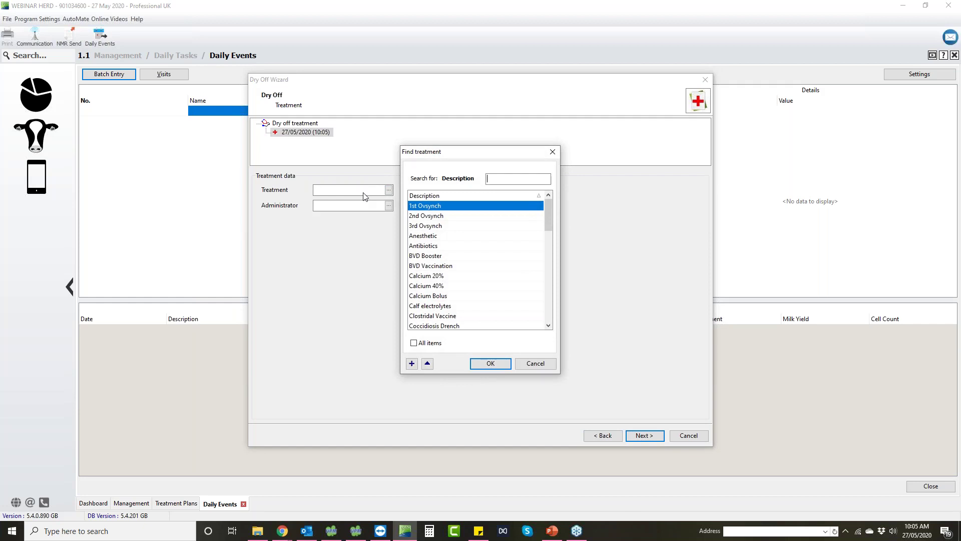
text(dry)
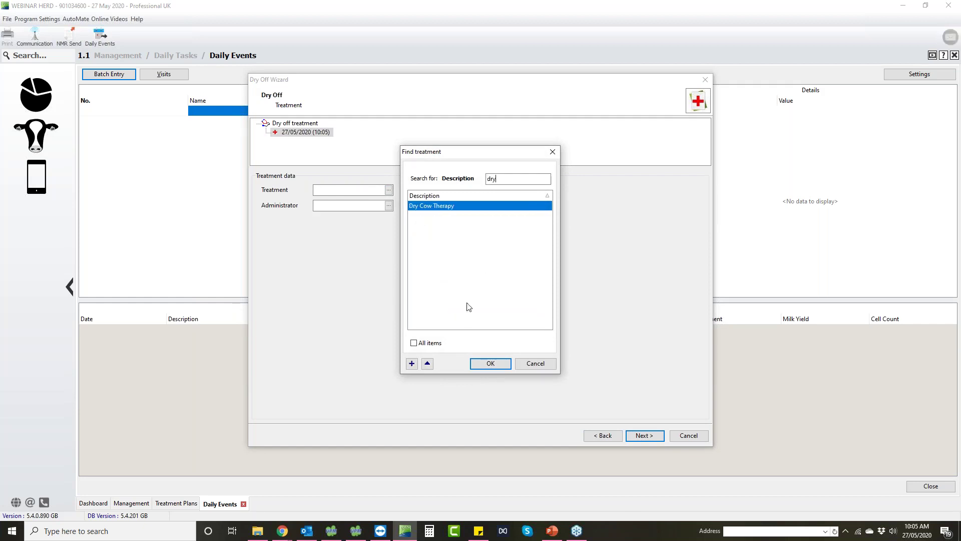
click(491, 363)
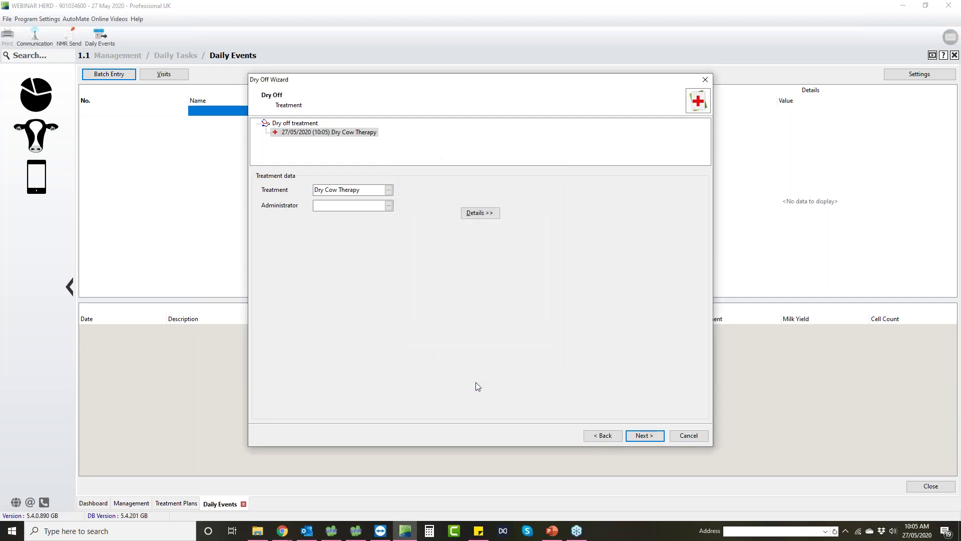
click(643, 436)
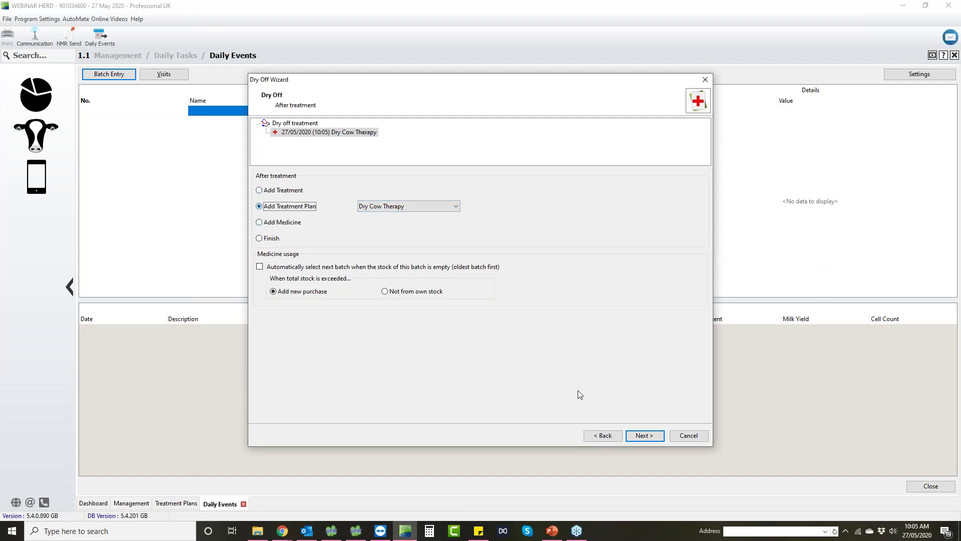
- Apply the Dry Cow Therapy treatment plan to the selected cows, accept the offered medicine batches and finish the dry-off entry
click(646, 438)
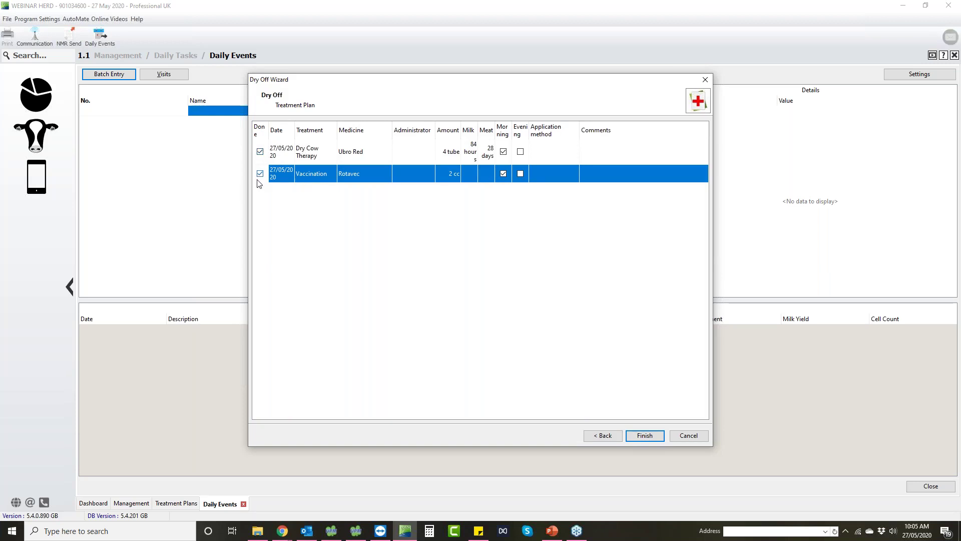
click(646, 436)
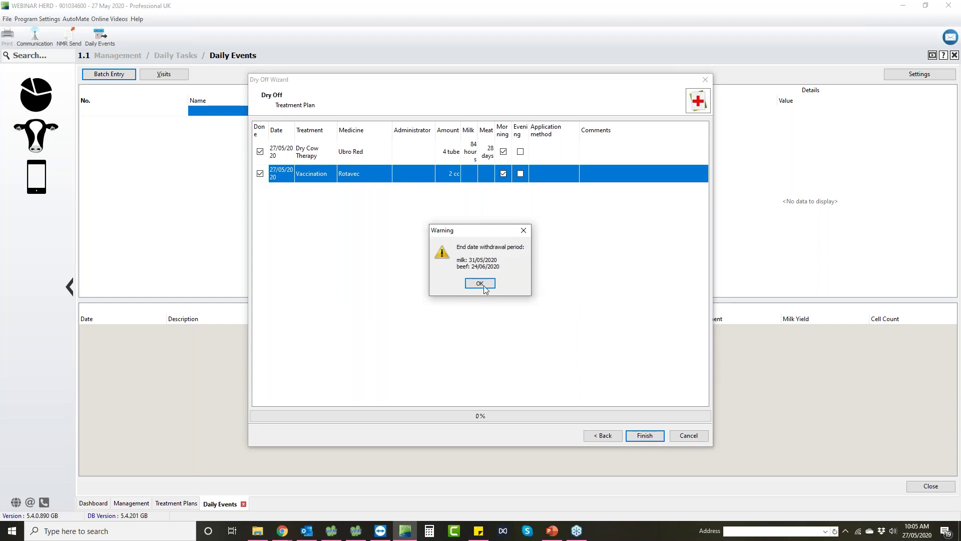
click(483, 284)
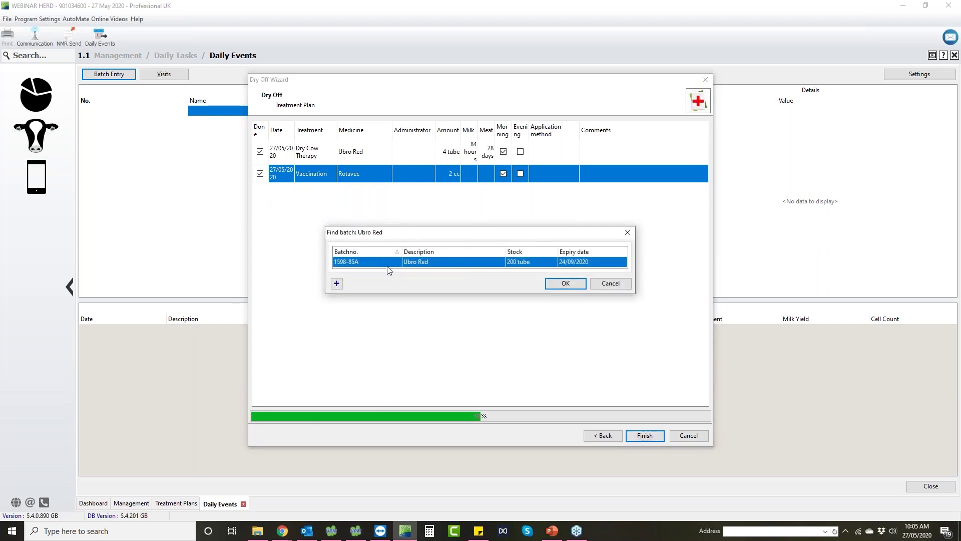
click(560, 286)
click(559, 286)
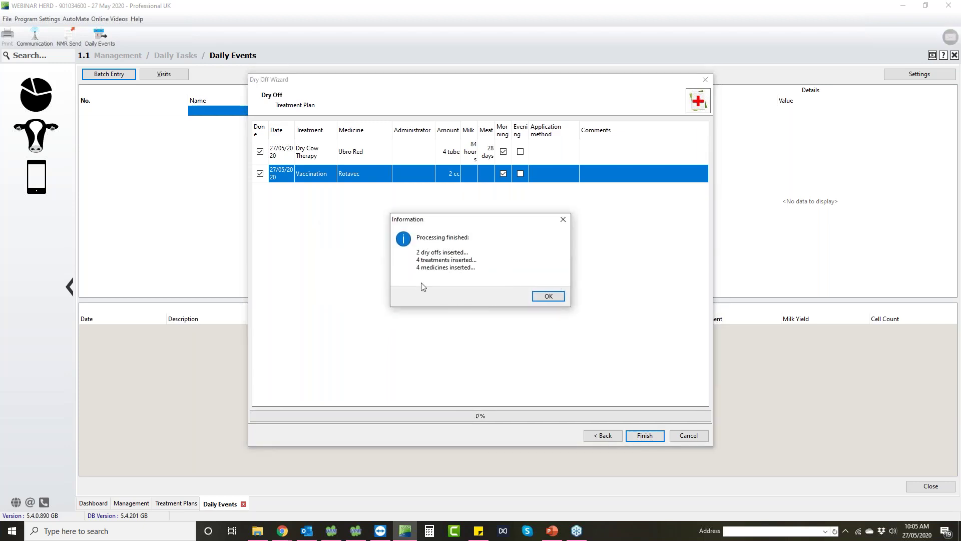
click(553, 299)
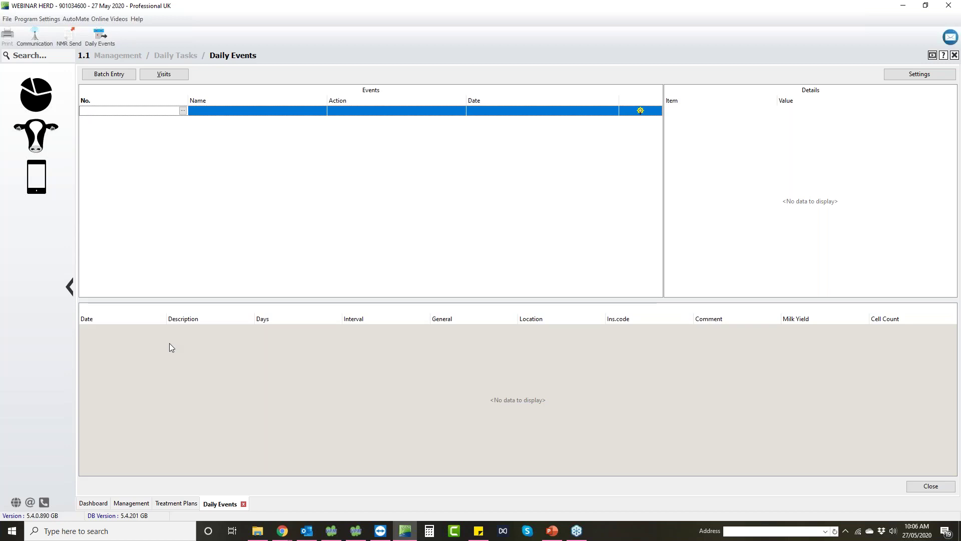
- Open the Vaccination Program overview of the Action Scheduler in the daily tasks
click(35, 130)
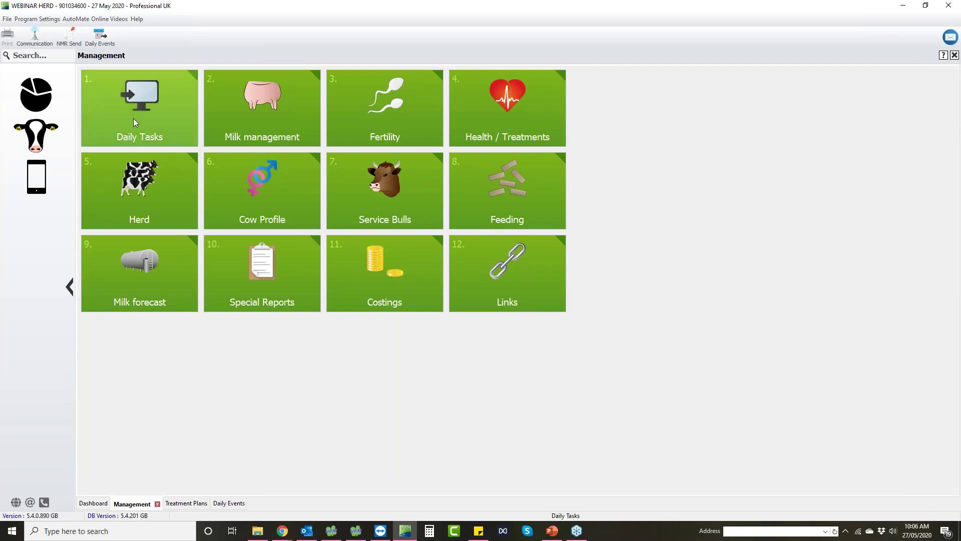
click(133, 119)
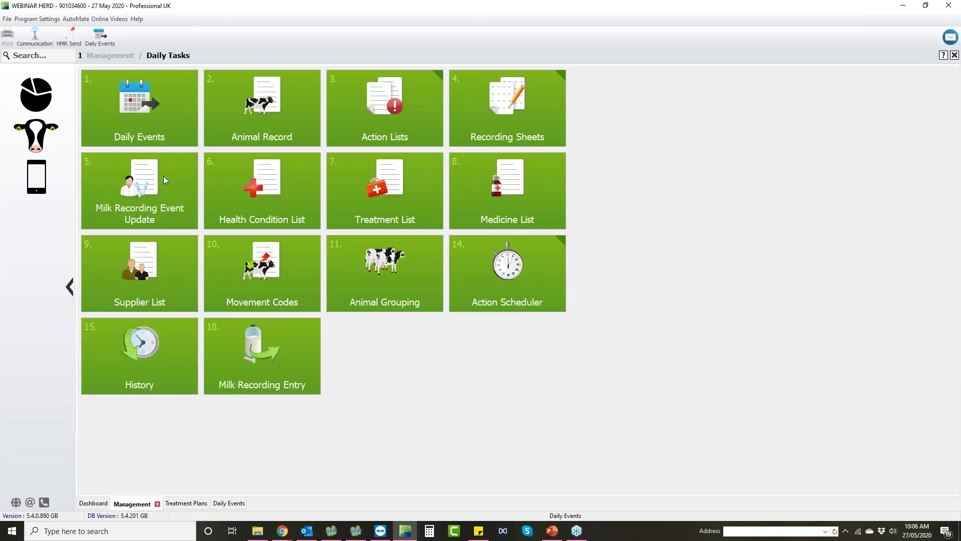
click(527, 284)
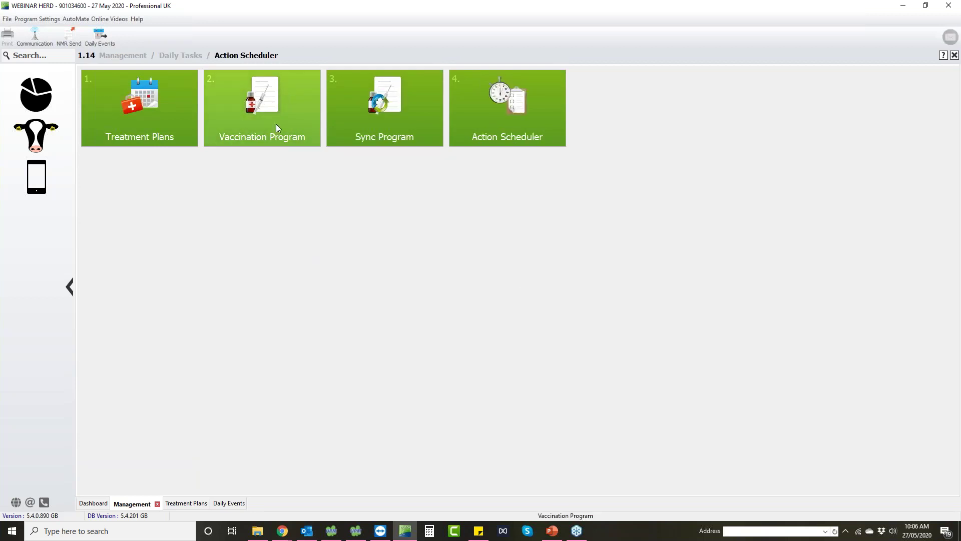
click(281, 126)
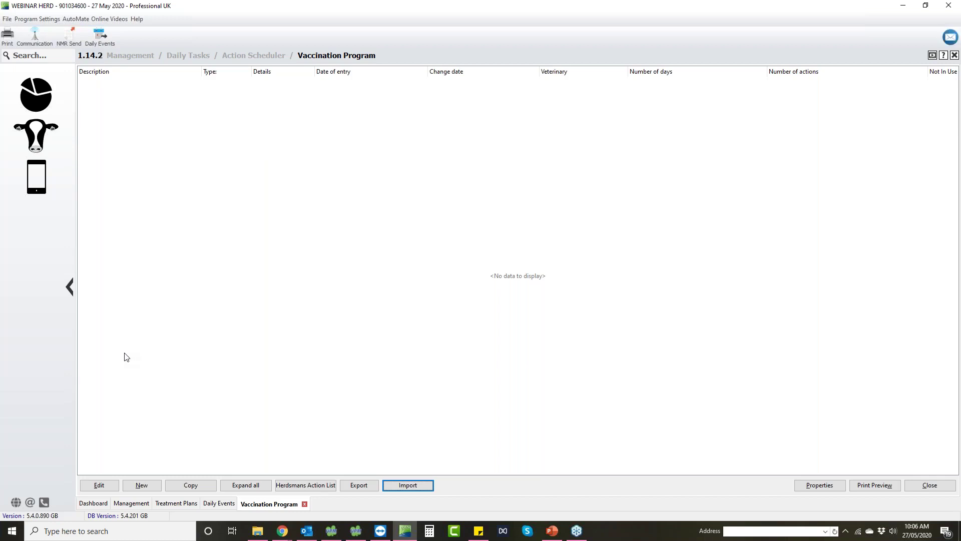
- Create a new vaccination program described as IBR Vaccination with the date of entry 01/05/2020
click(142, 486)
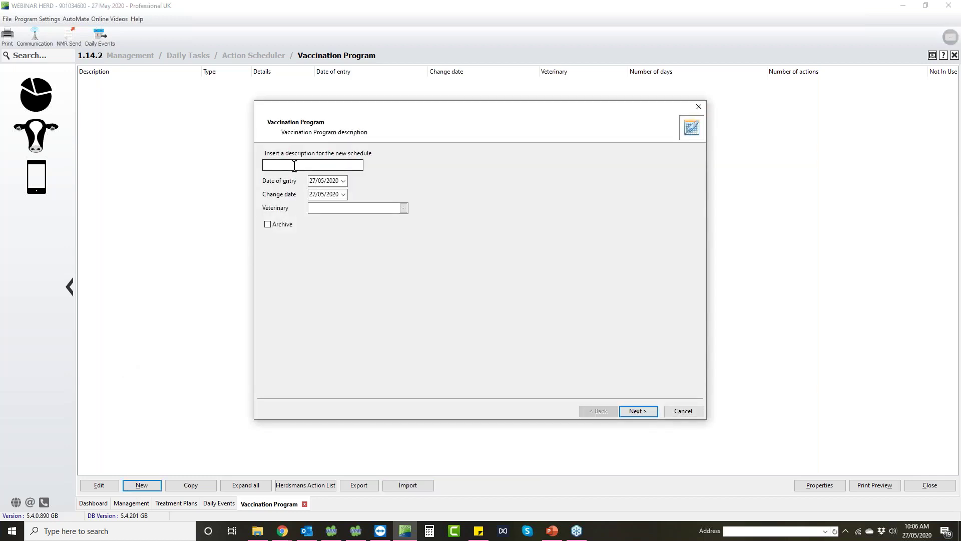
click(294, 166)
text(IBR Vaccination)
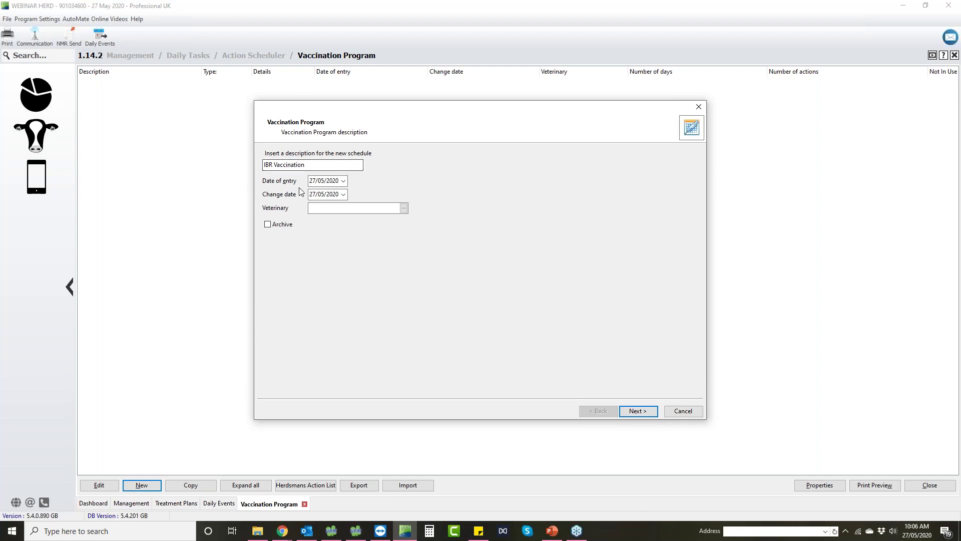
click(345, 181)
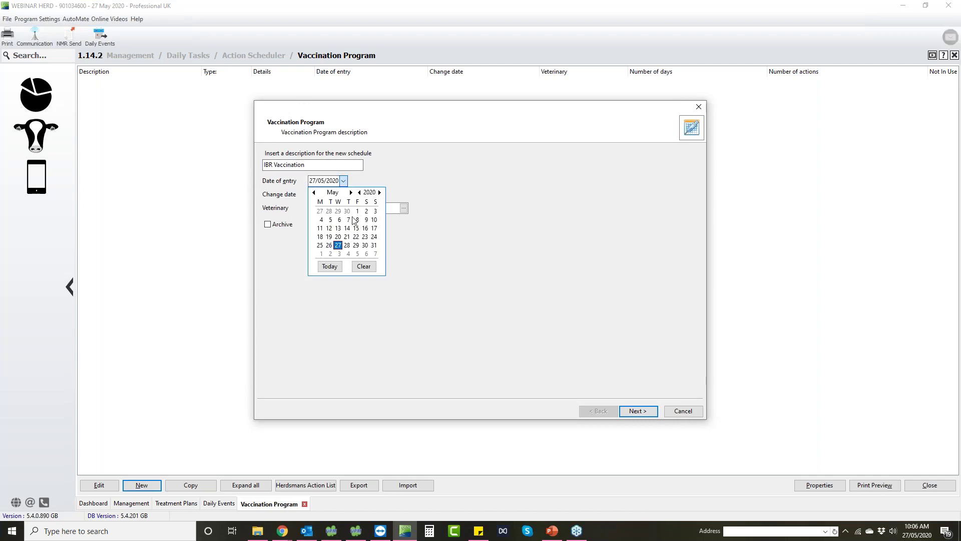
click(357, 210)
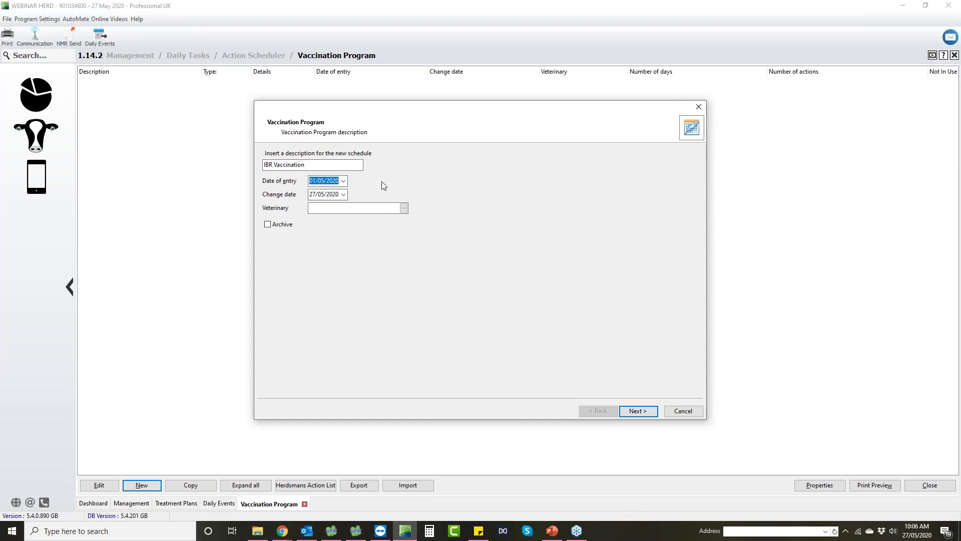
click(637, 412)
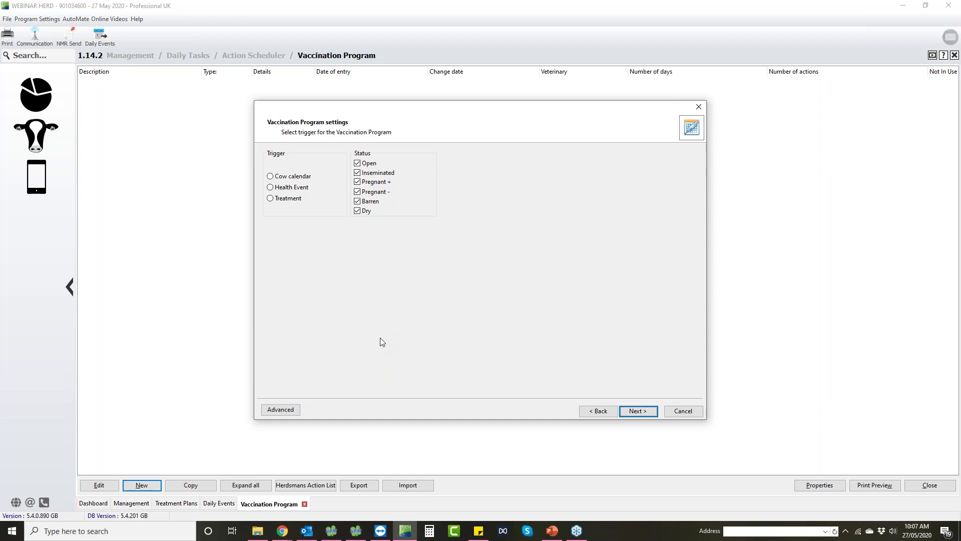
- Trigger the program from the cow calendar, 90 days after the date of birth, with all statuses included
click(279, 179)
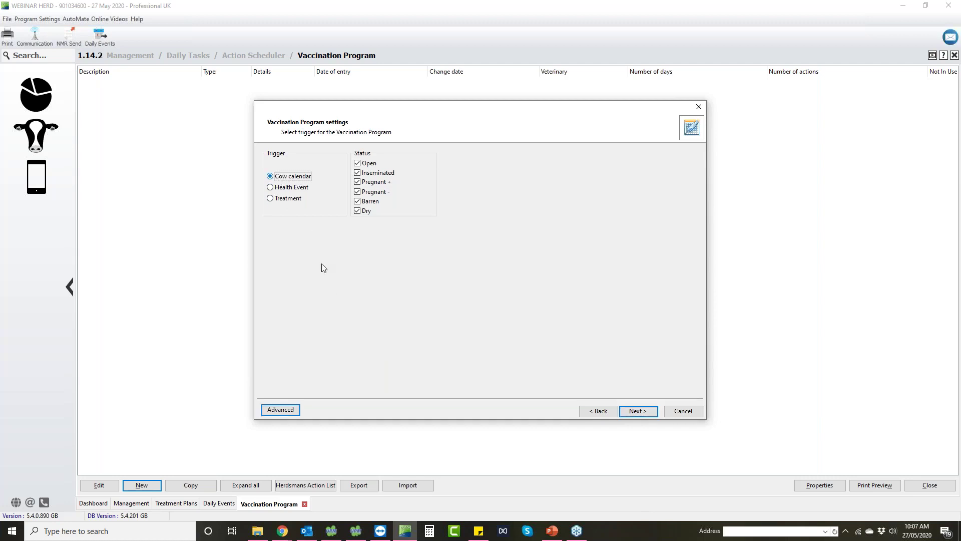
click(636, 411)
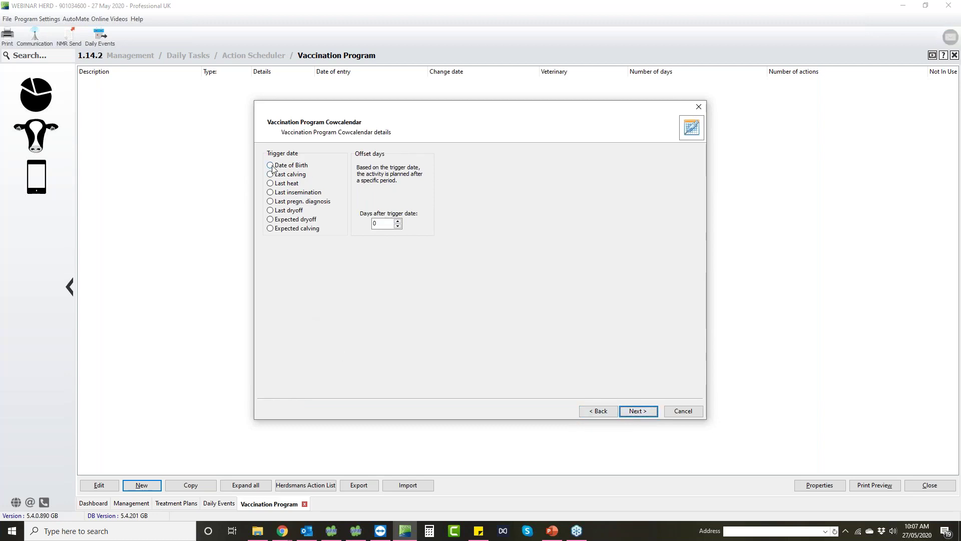
click(296, 167)
click(379, 224)
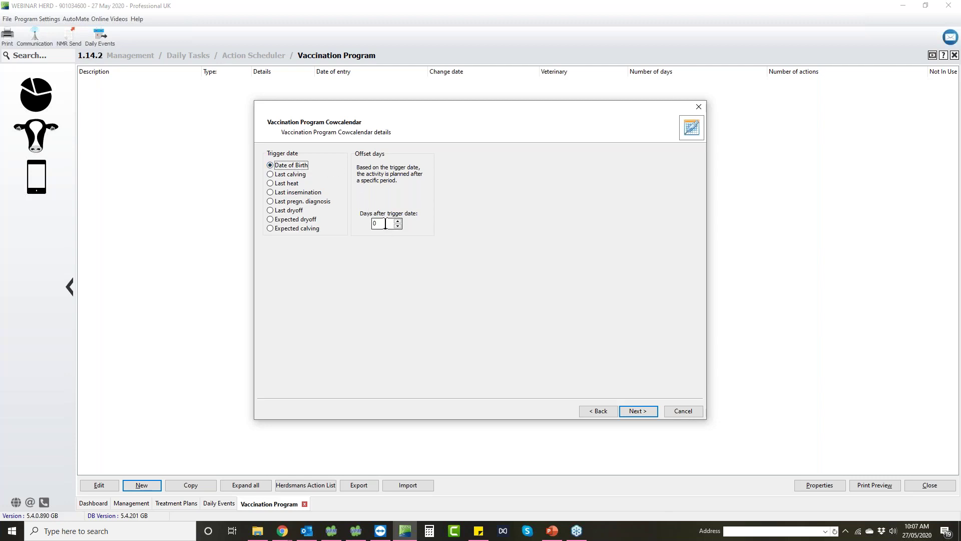
text(90)
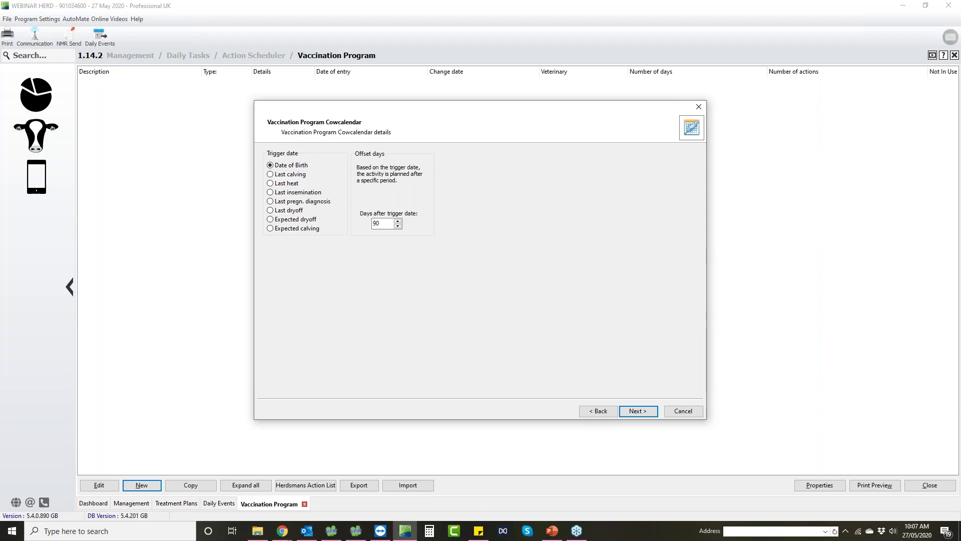
click(635, 413)
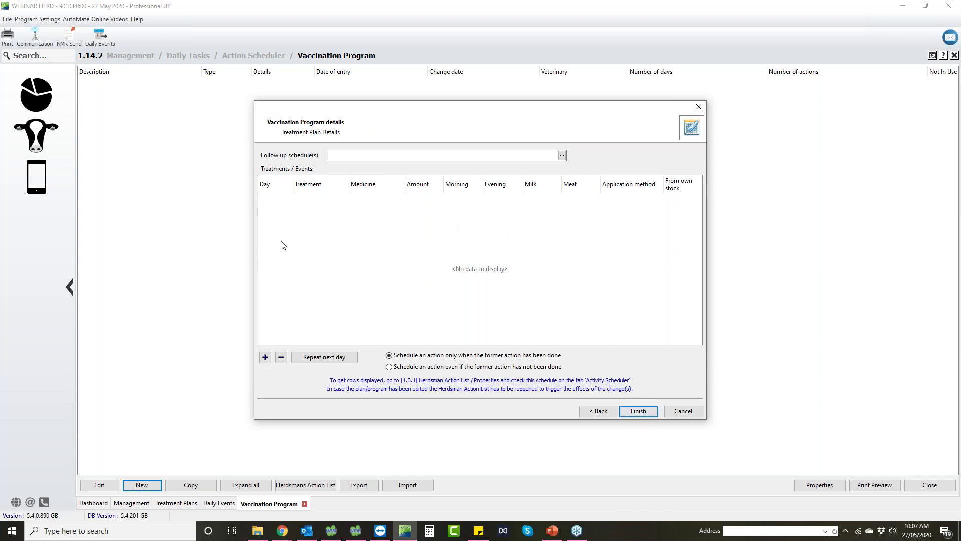
- Add an IBR Vaccination treatment on day 0 to the vaccination program, using 2 cc of Rispoval IBR
click(264, 357)
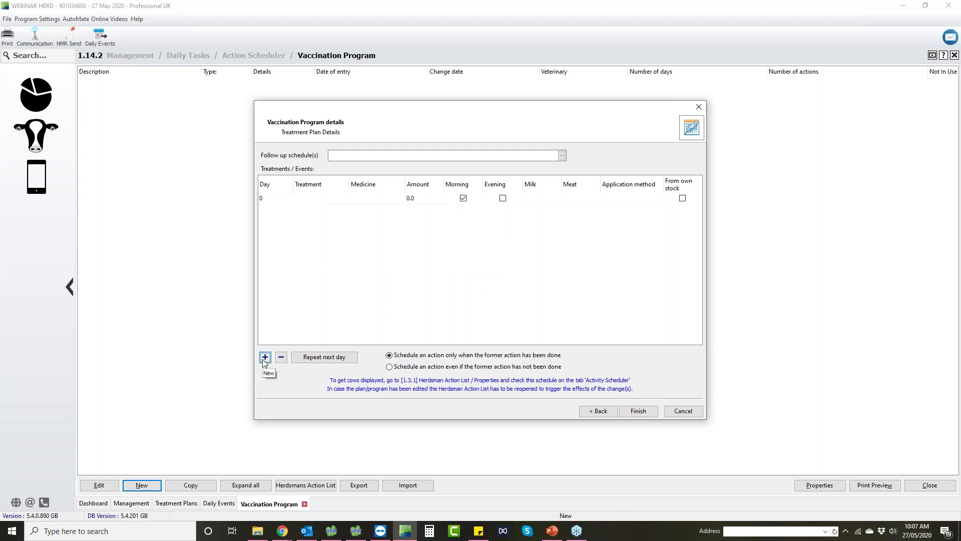
click(321, 199)
click(344, 199)
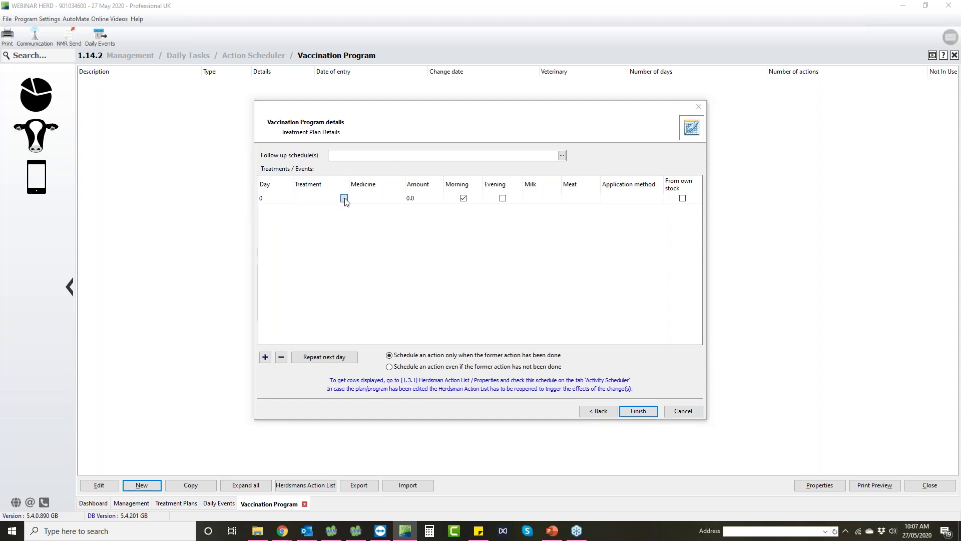
text(ibr)
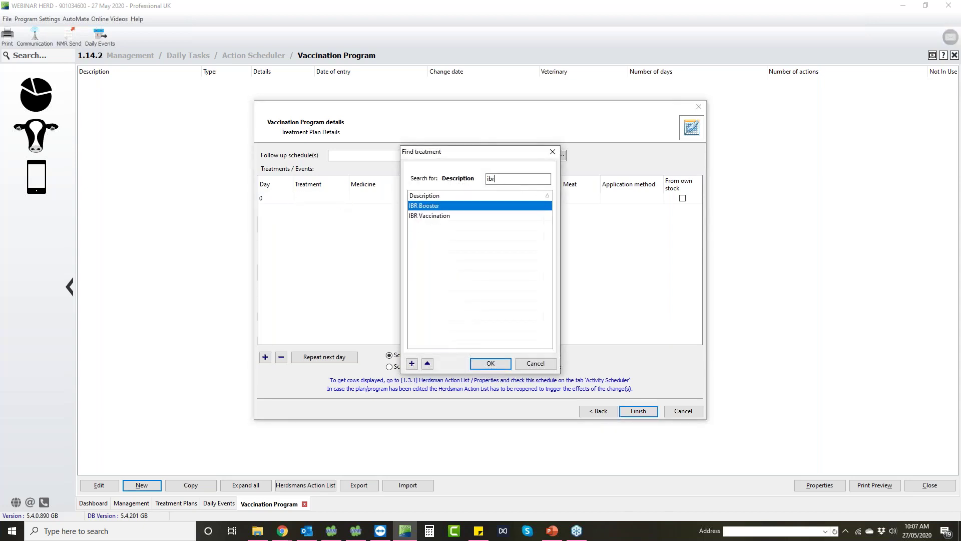
double_click(418, 216)
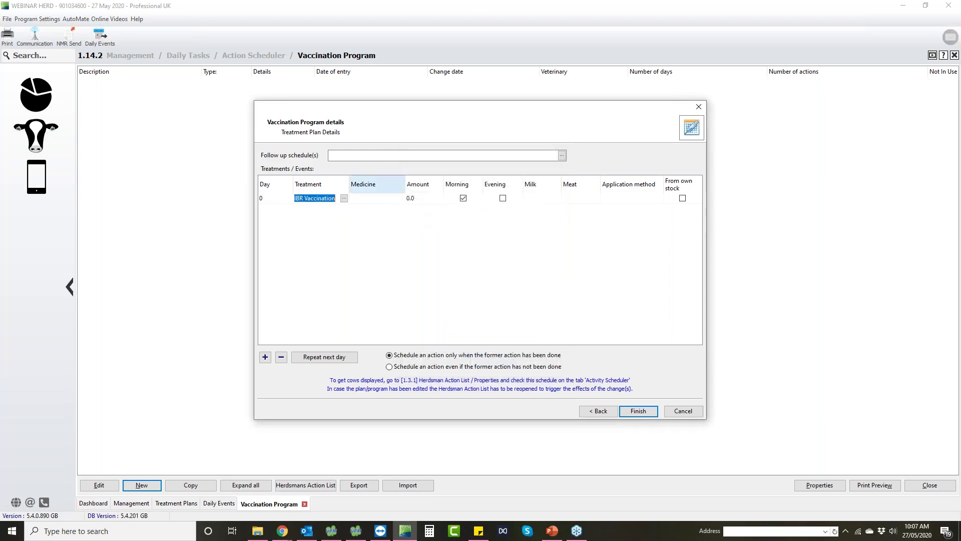
click(375, 201)
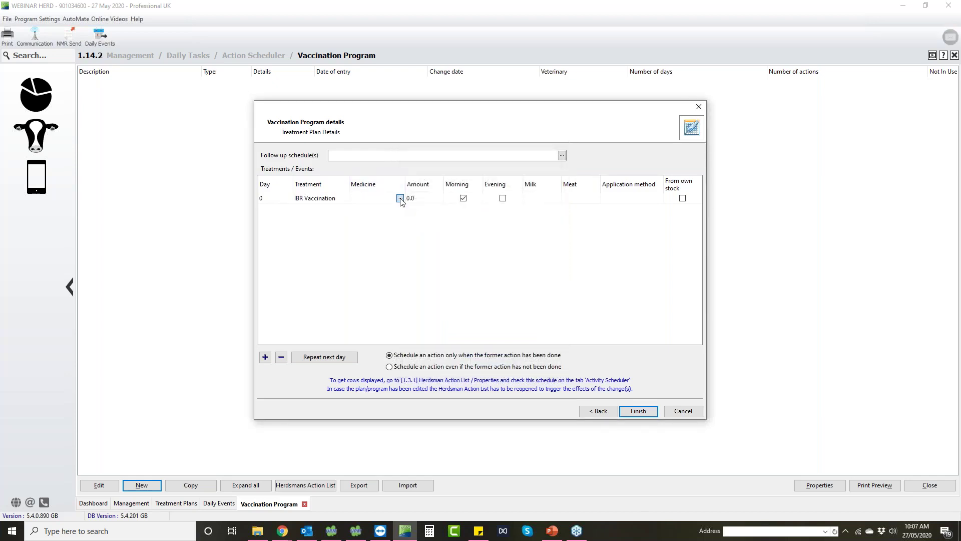
click(400, 199)
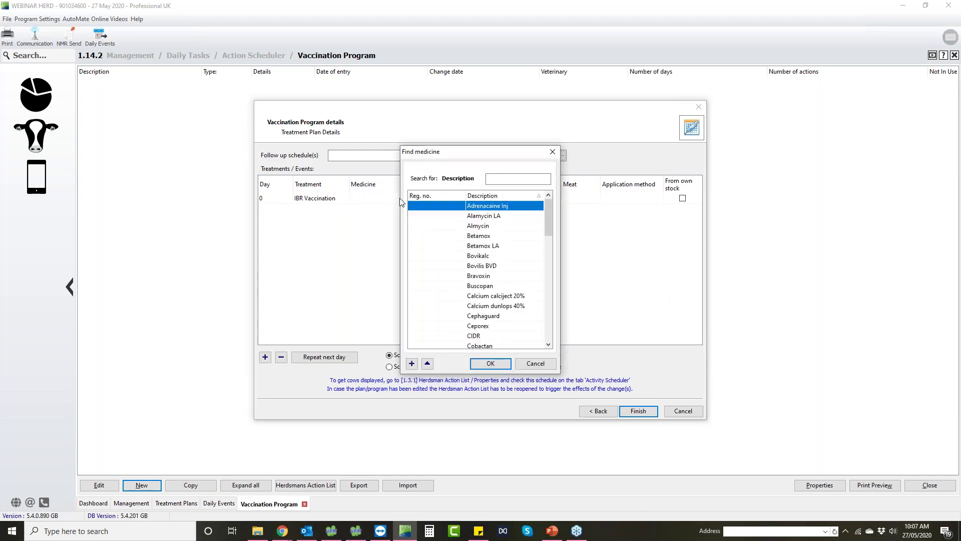
text(ris)
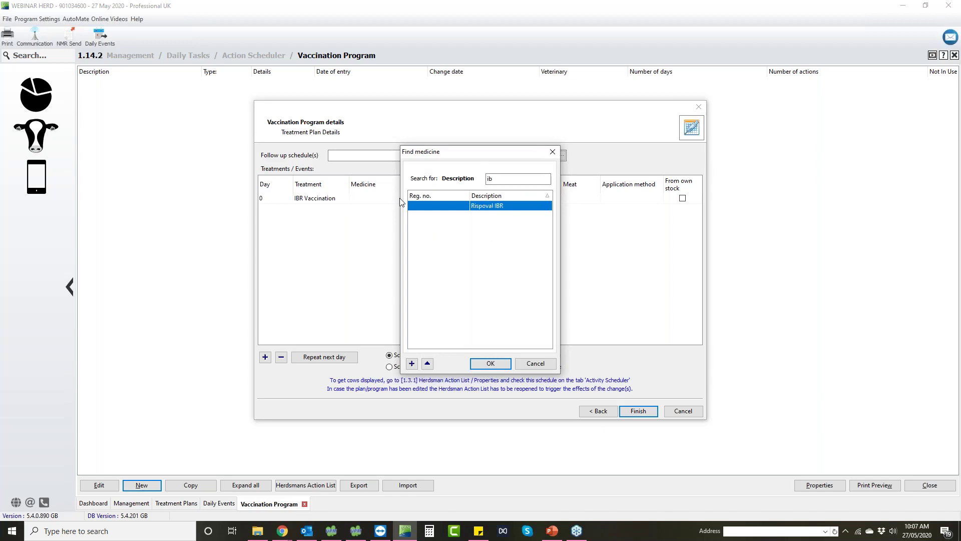
key(Return)
click(433, 202)
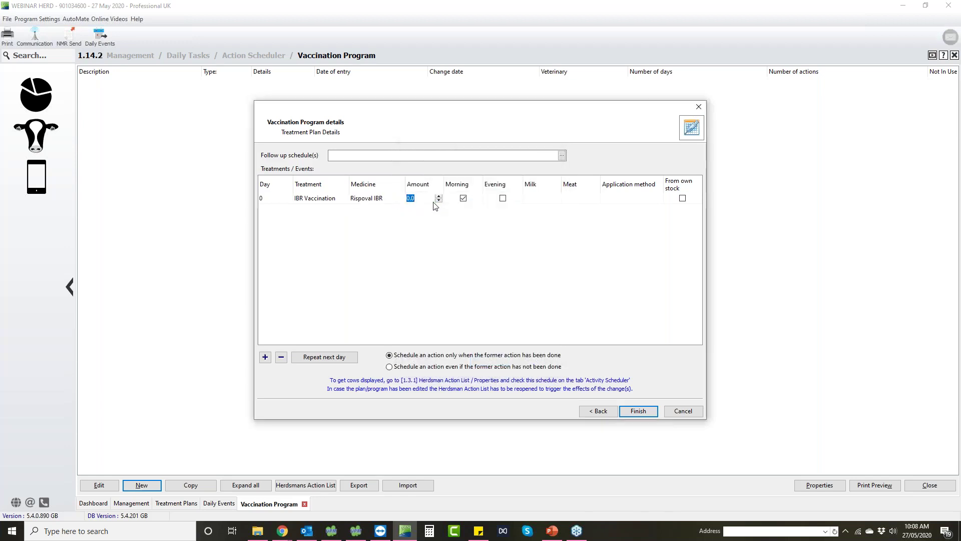
text(2)
- Add an IBR Booster treatment on day 180 and finish the vaccination program
click(263, 358)
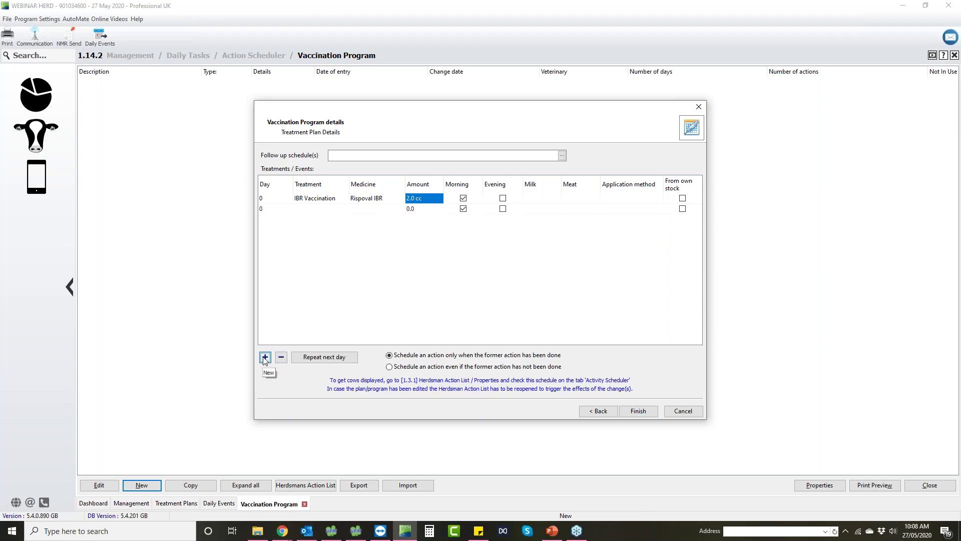
click(275, 208)
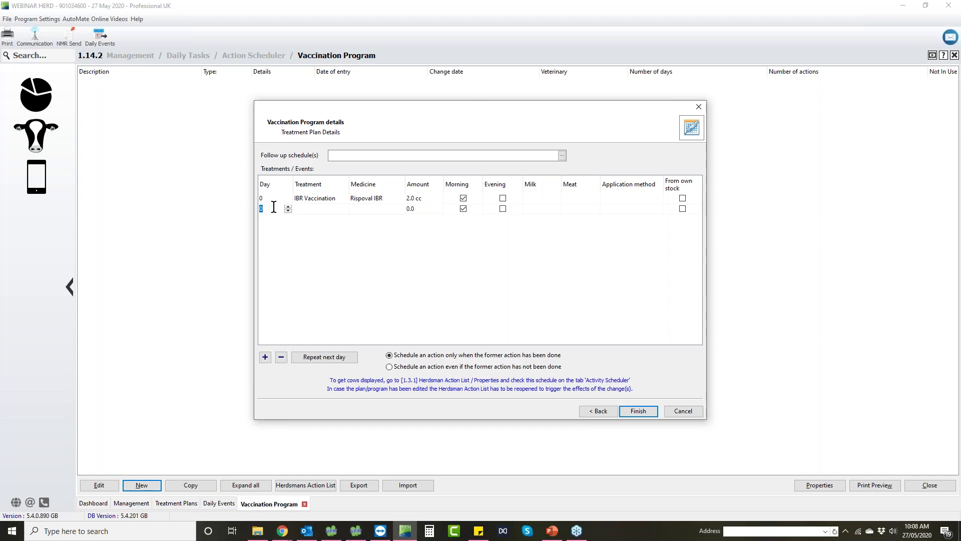
text(180)
click(341, 209)
click(344, 210)
text(ibr)
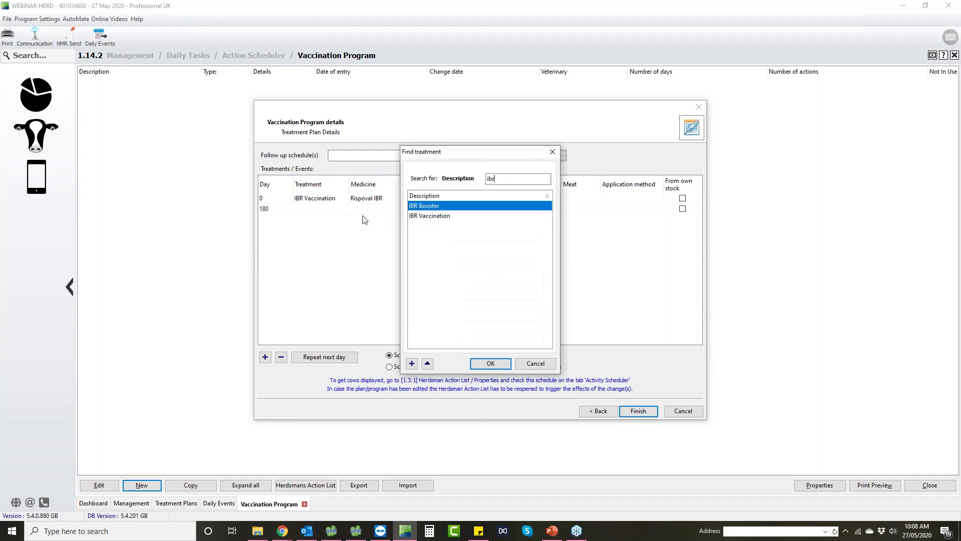
key(Return)
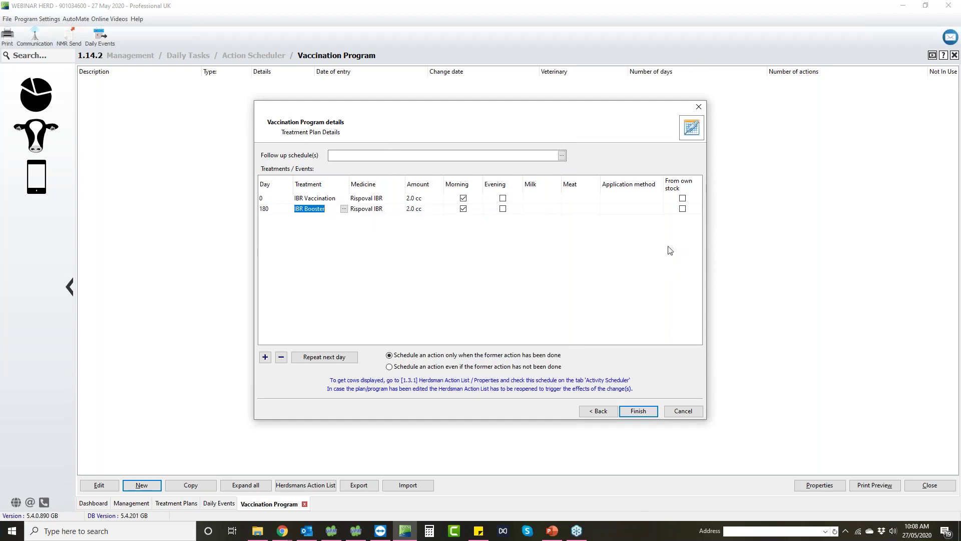
click(638, 411)
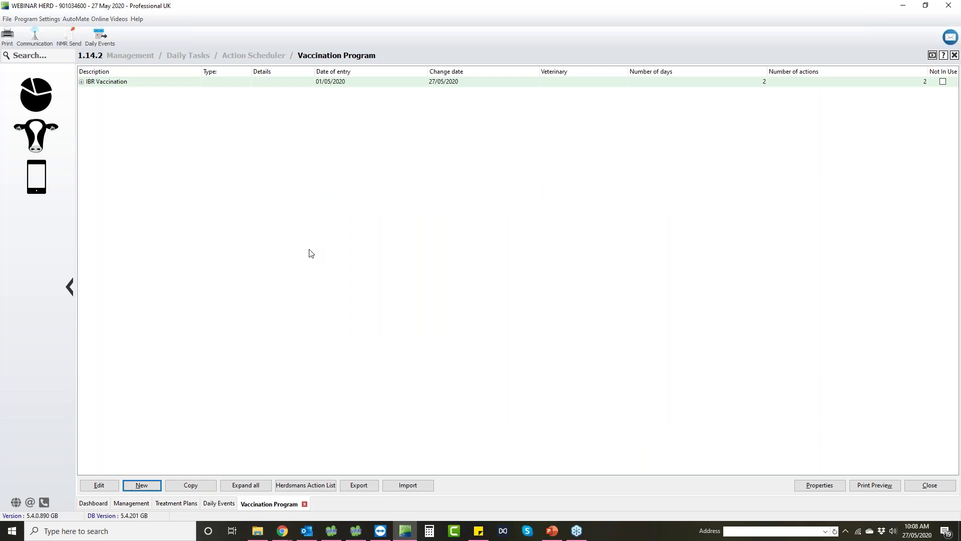
- Open the planned activities overview of the Action Scheduler in the daily tasks
click(36, 134)
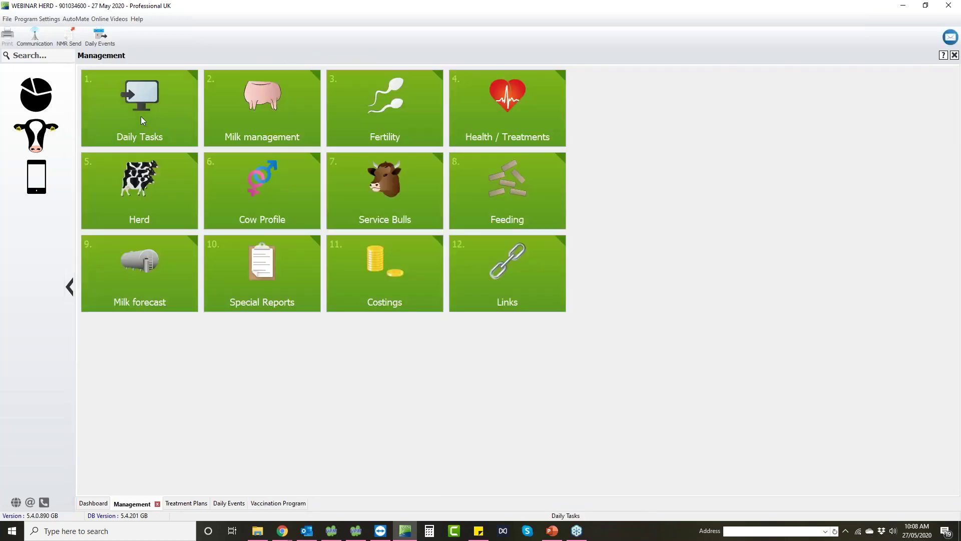
click(138, 112)
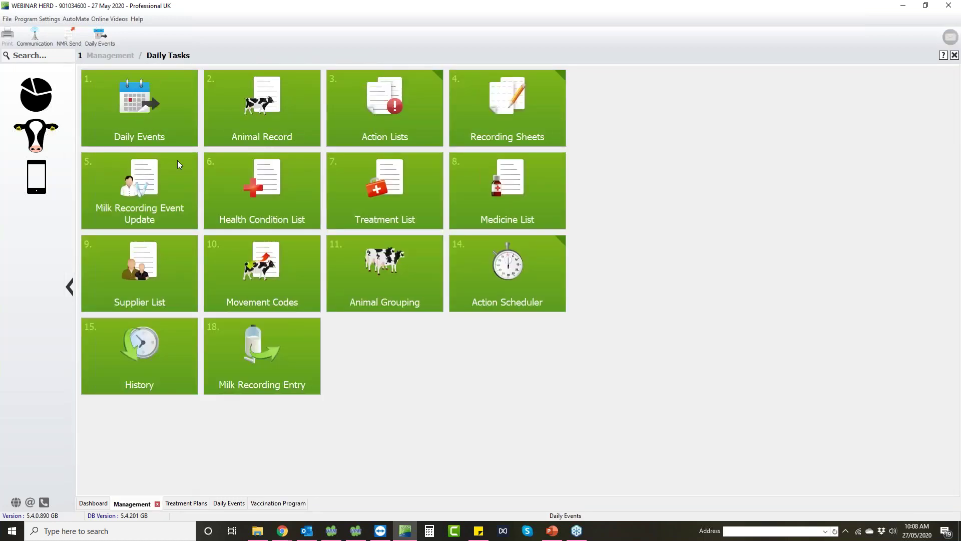
click(484, 292)
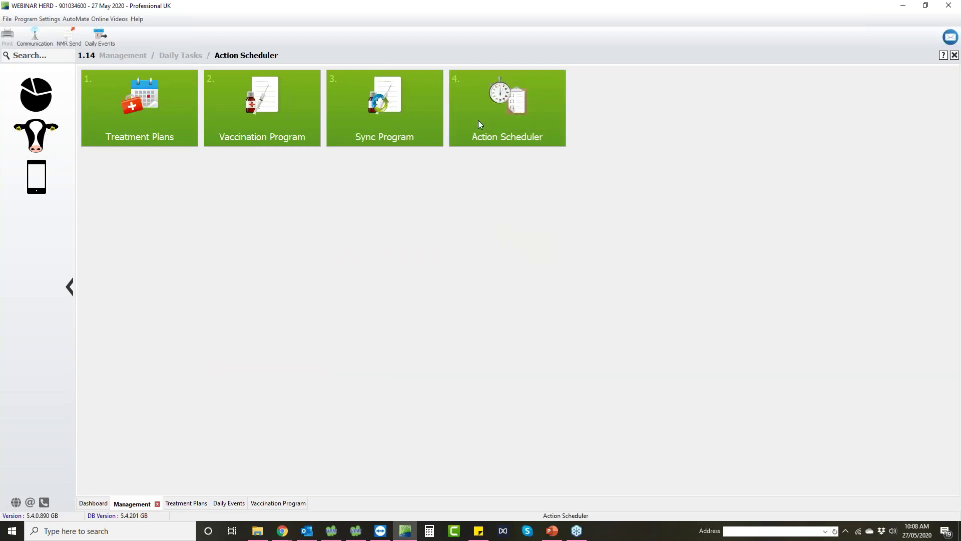
click(479, 120)
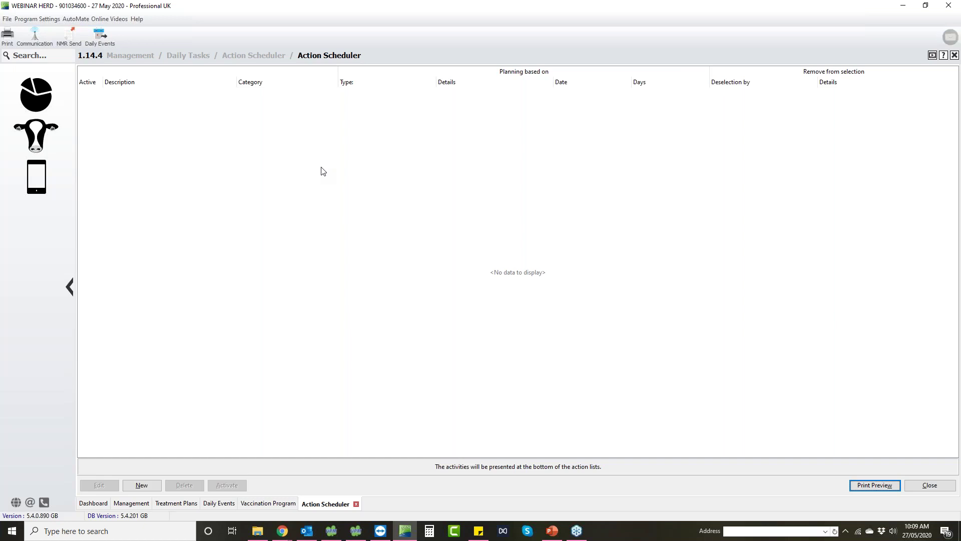
- Create a new animal-level planned activity described as IBR Booster, triggered by a treatment
click(133, 487)
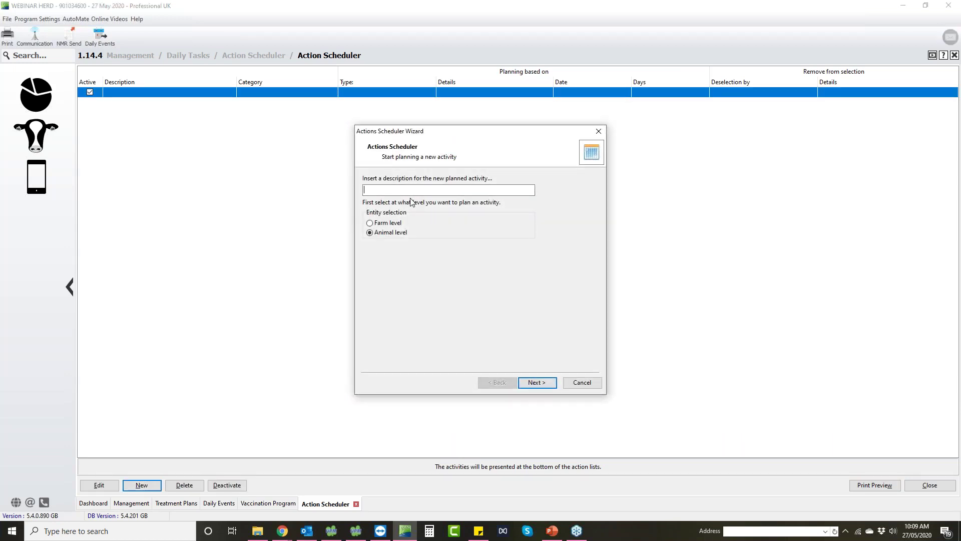
text(IBR Booster)
click(535, 382)
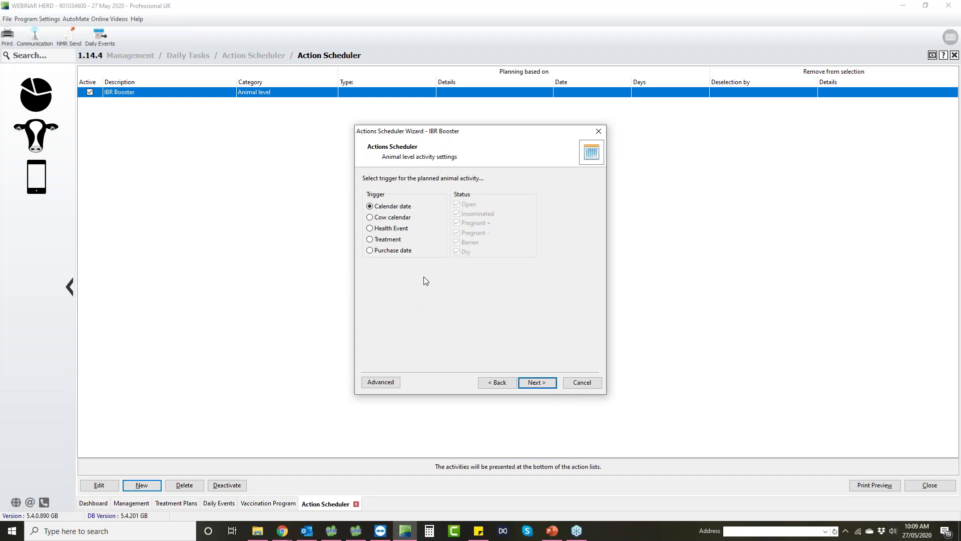
click(388, 240)
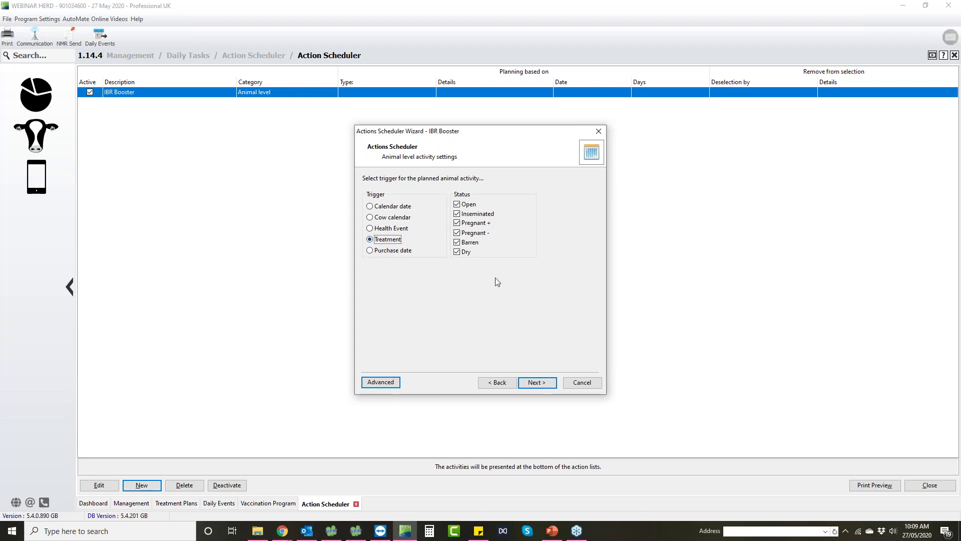
click(539, 383)
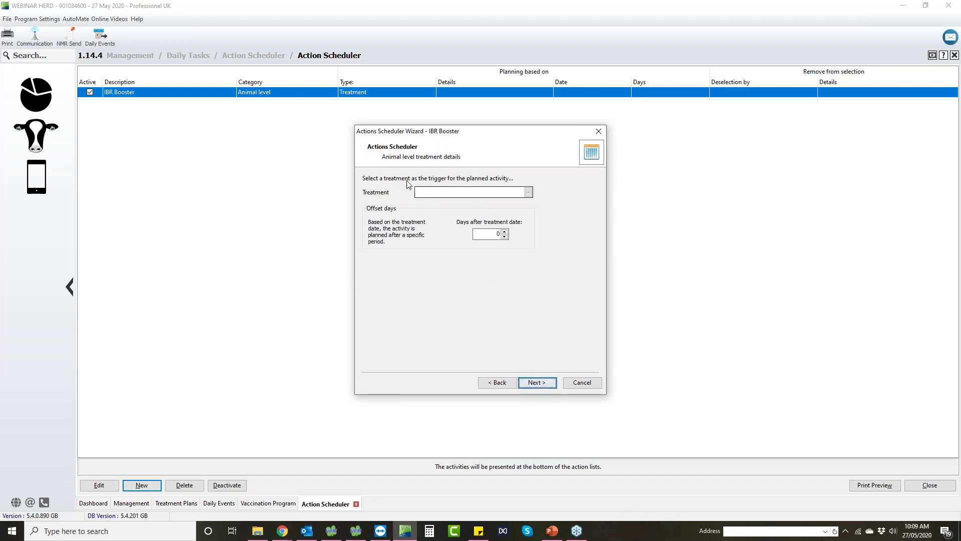
- Set the trigger to the IBR Booster treatment, with the activity planned 180 days after the treatment date
click(529, 192)
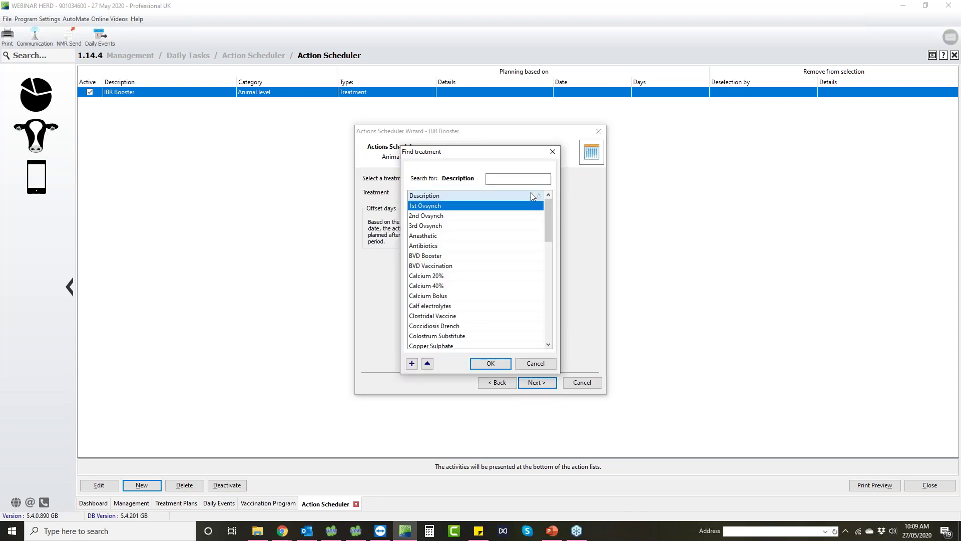
text(ibr)
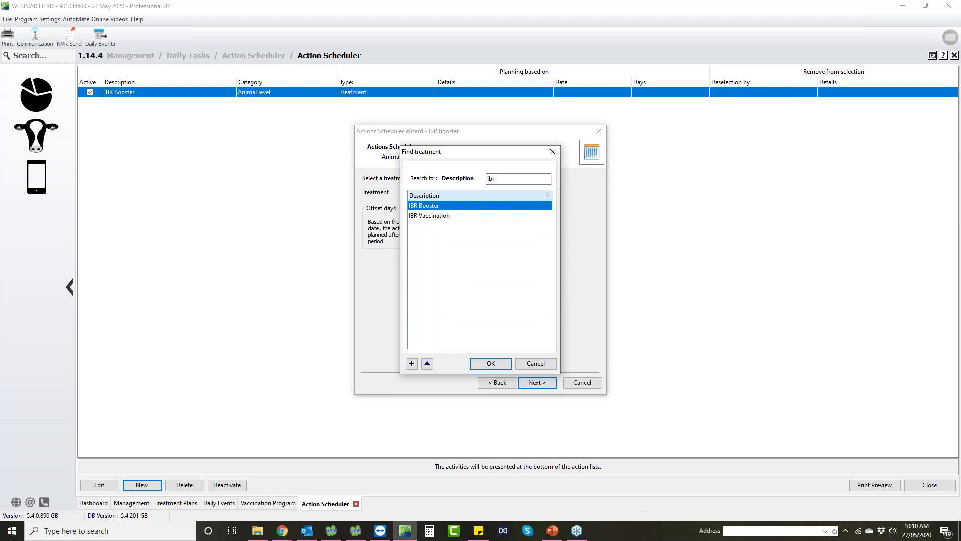
double_click(496, 206)
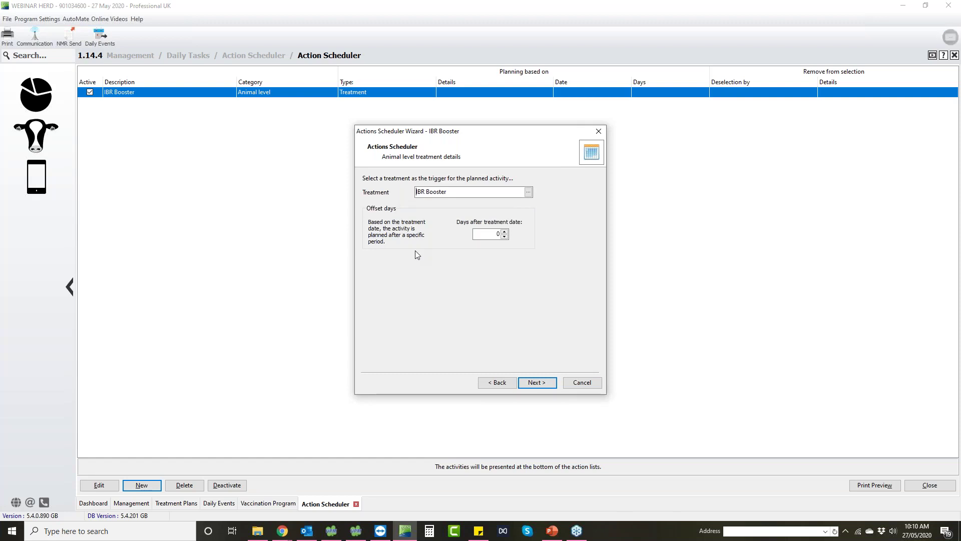
double_click(477, 234)
text(180)
click(534, 387)
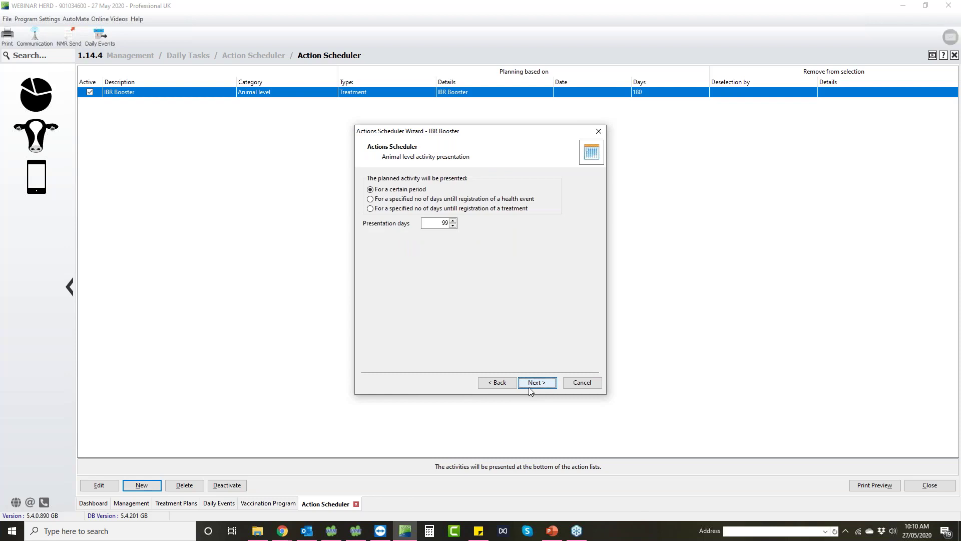
- Present the activity for a specified number of days until registration of the IBR Booster treatment
click(380, 211)
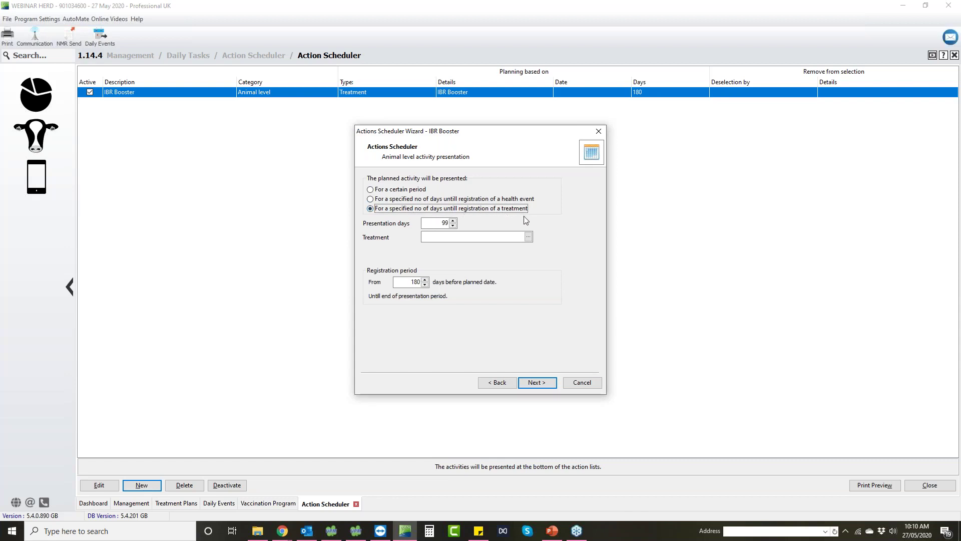
click(529, 237)
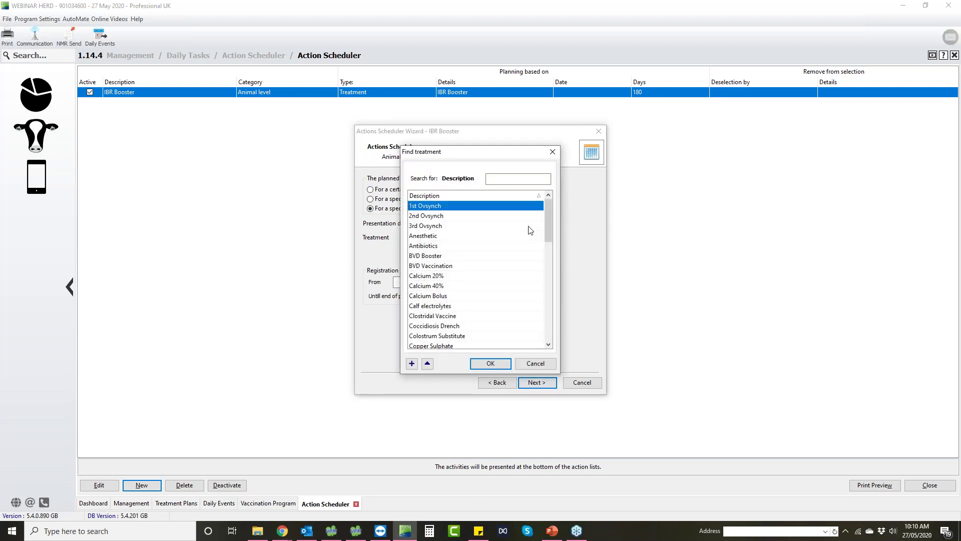
text(ibr)
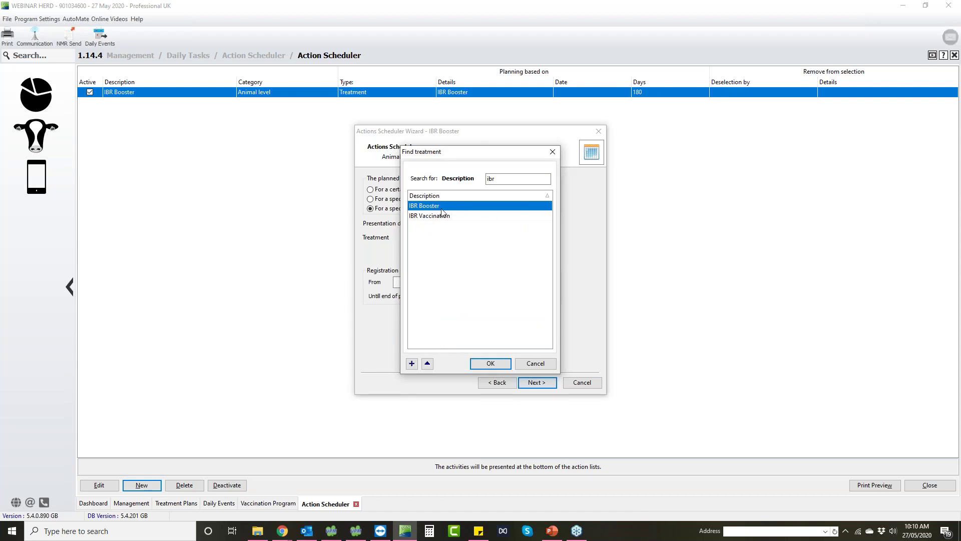
double_click(437, 205)
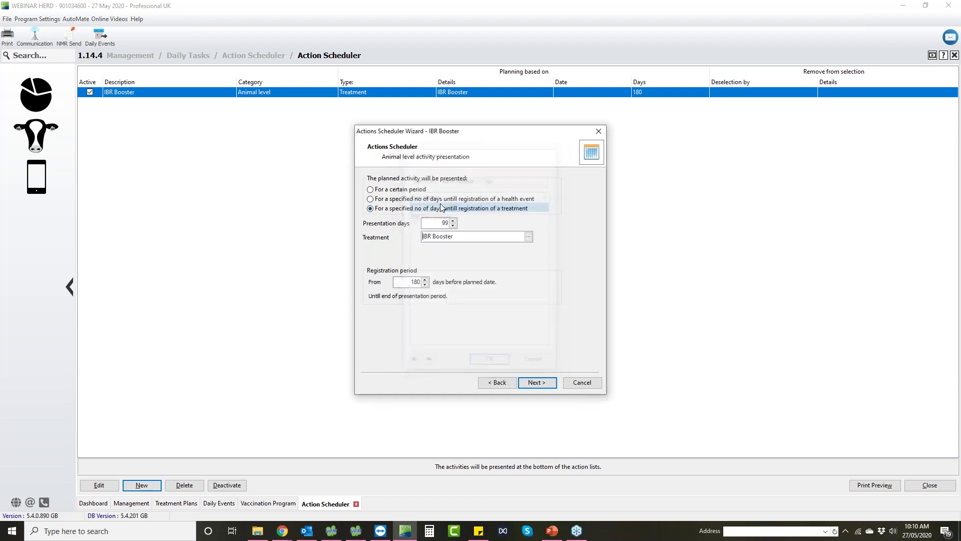
- Start the registration period 21 days before the planned date and finish the IBR Booster activity
click(417, 282)
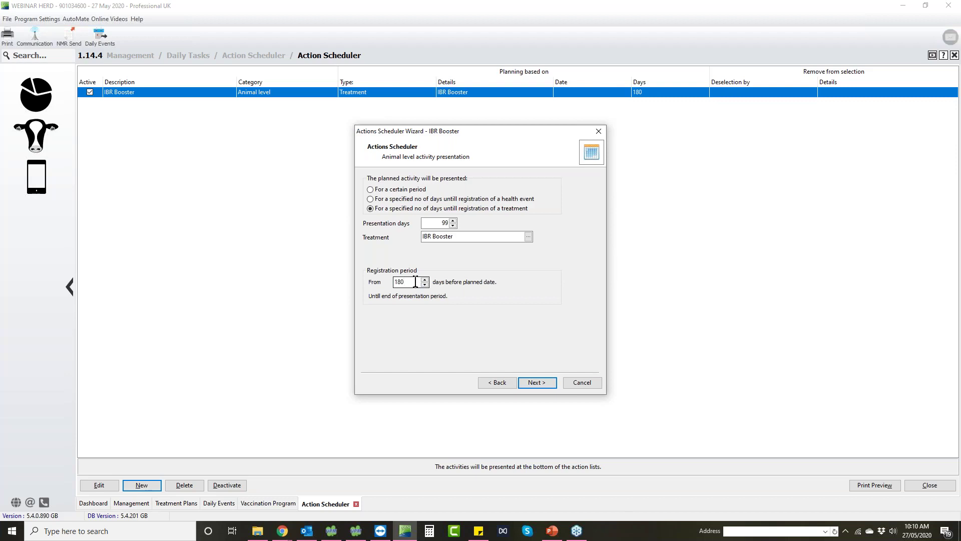
key(BackSpace)
key(BackSpace)
key(BackSpace)
text(21)
click(537, 382)
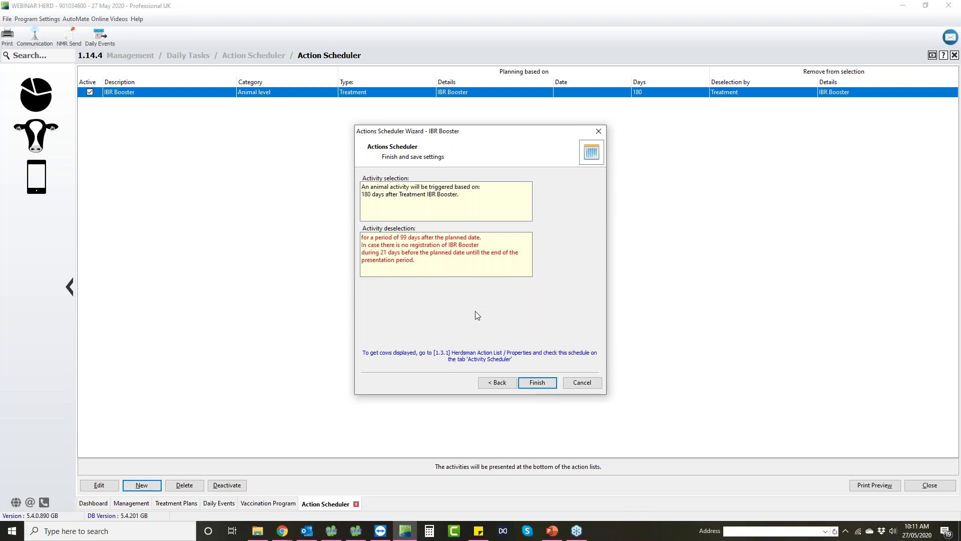
click(546, 383)
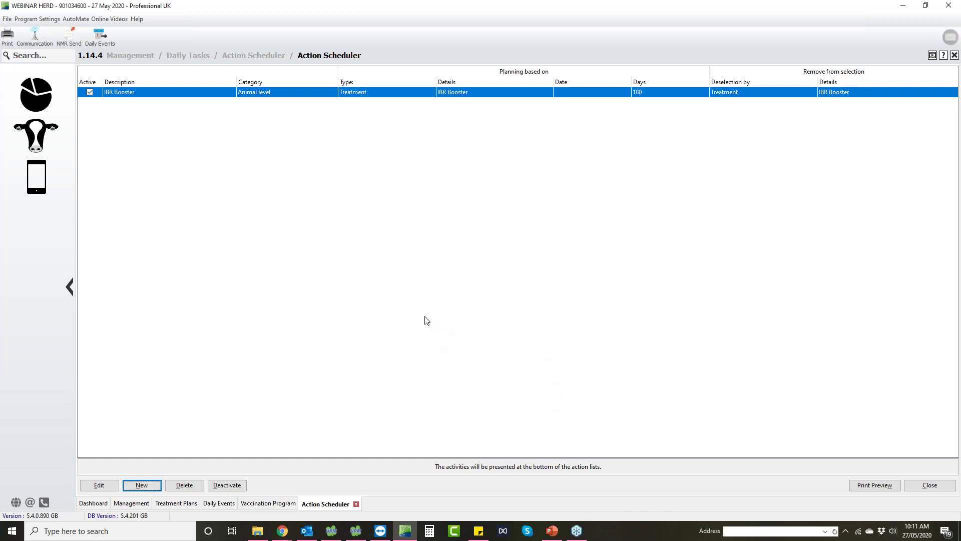
- Open a new Daily Events entry screen from the daily tasks
click(41, 135)
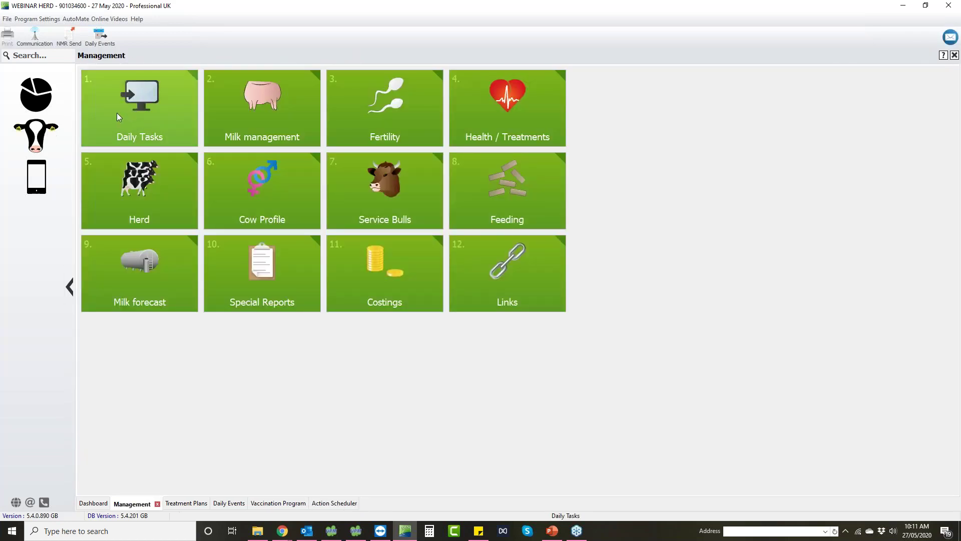
click(118, 116)
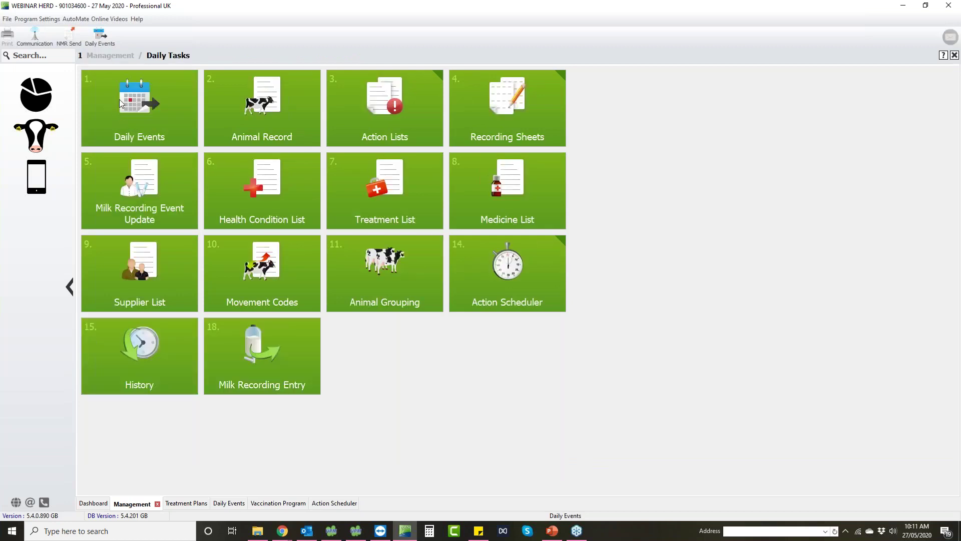
click(121, 103)
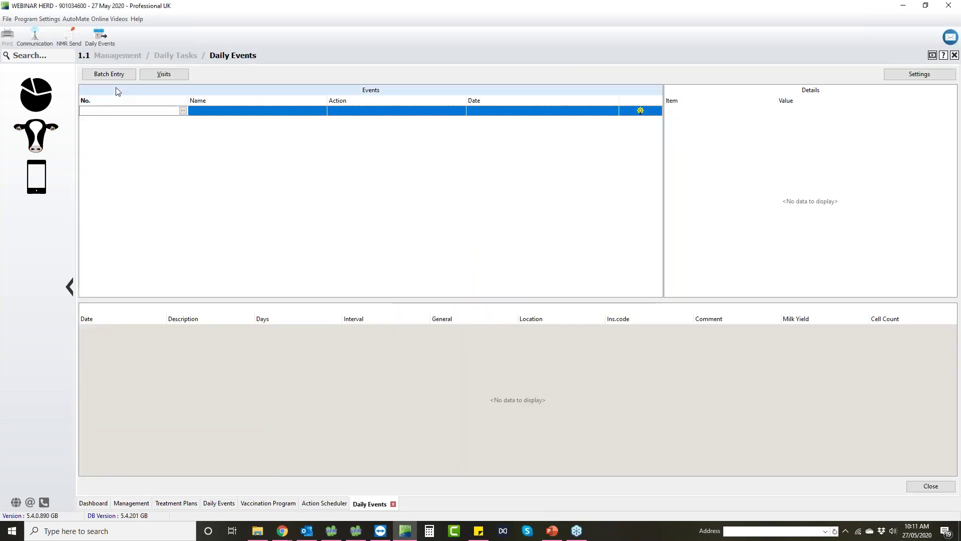
- Begin a health batch entry that starts a vaccination program, using the IBR Vaccination plan
click(118, 74)
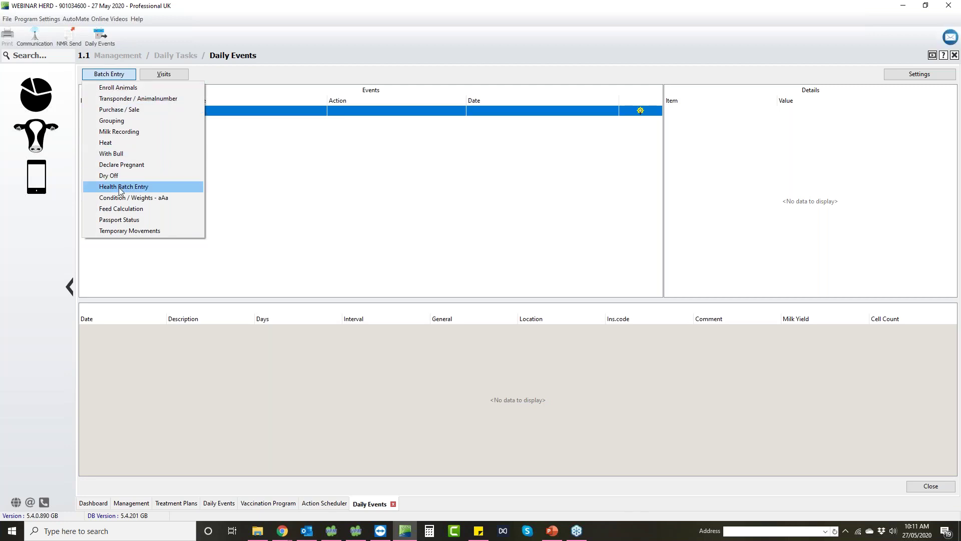
click(141, 186)
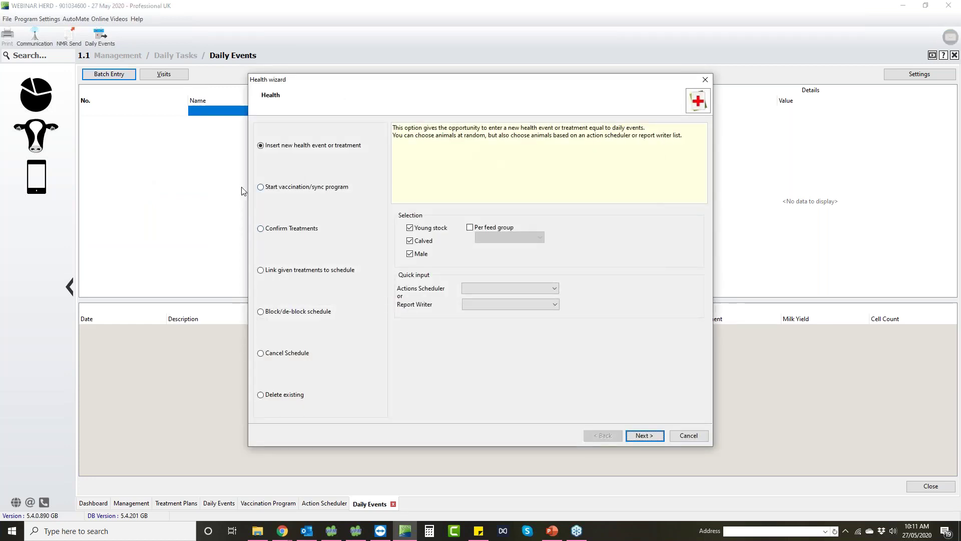
click(278, 188)
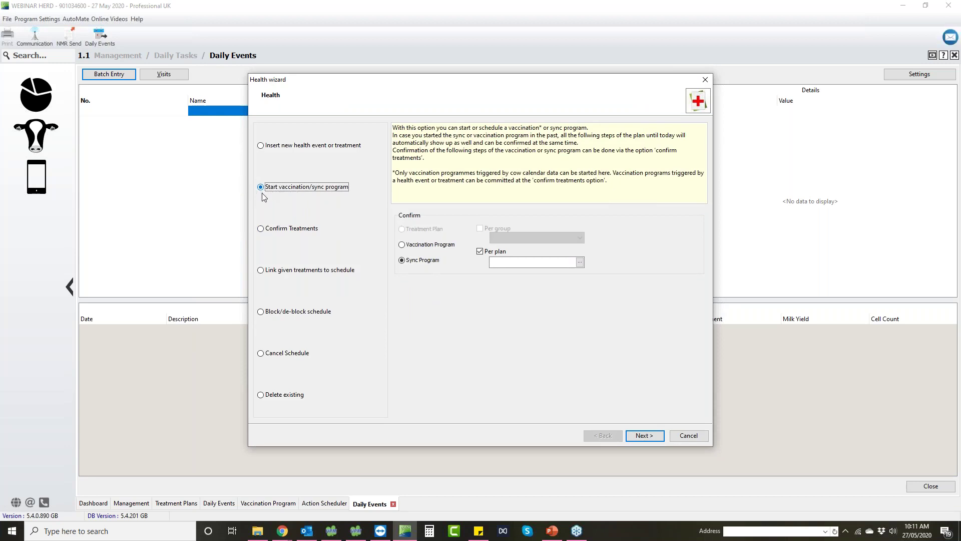
click(410, 248)
click(580, 262)
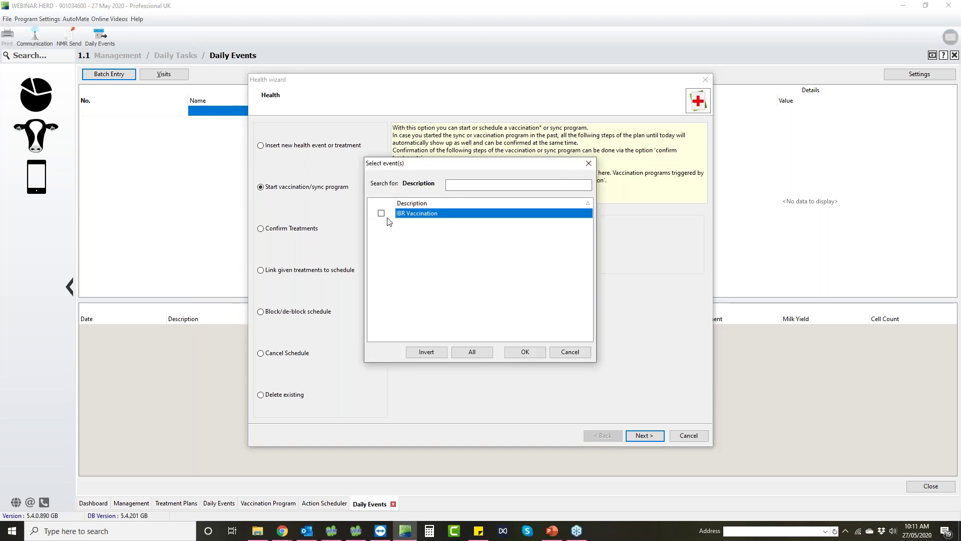
click(381, 214)
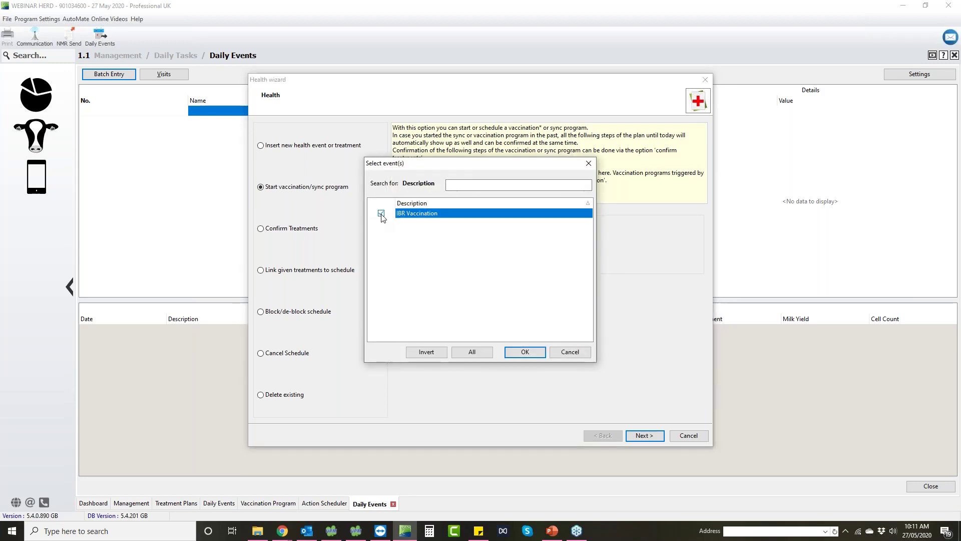
click(533, 353)
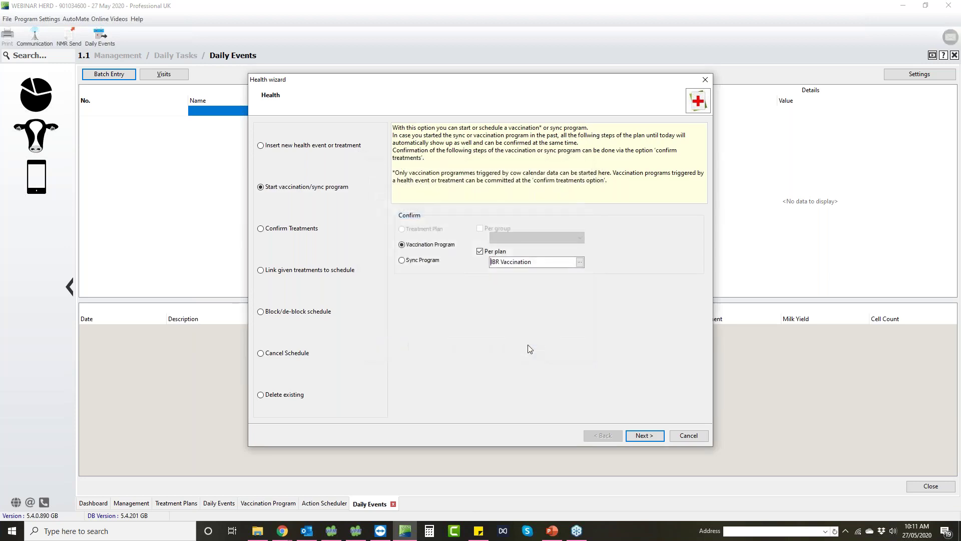
click(642, 436)
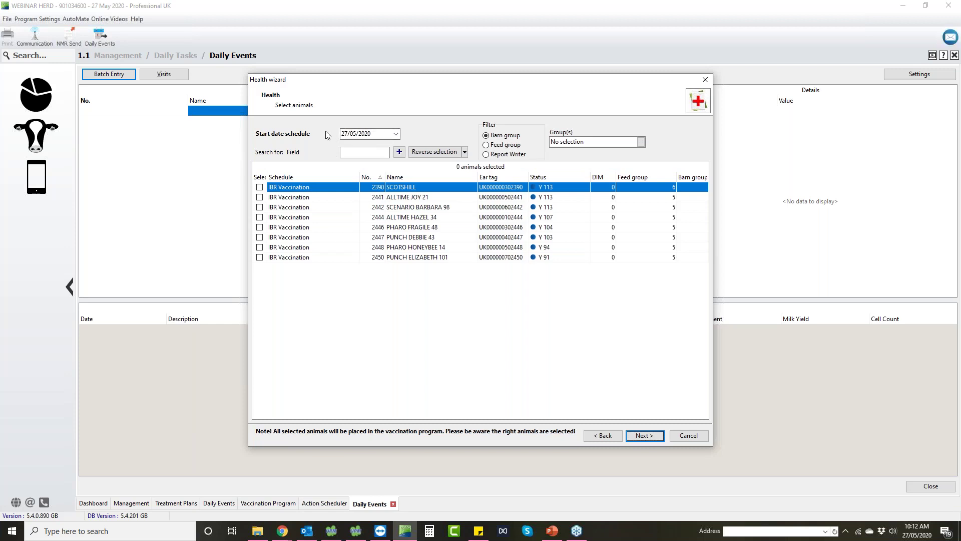
- Select animals 2390, 2441 and 2442 for the IBR Vaccination schedule and finish their treatment confirmation
click(259, 187)
click(259, 197)
click(259, 207)
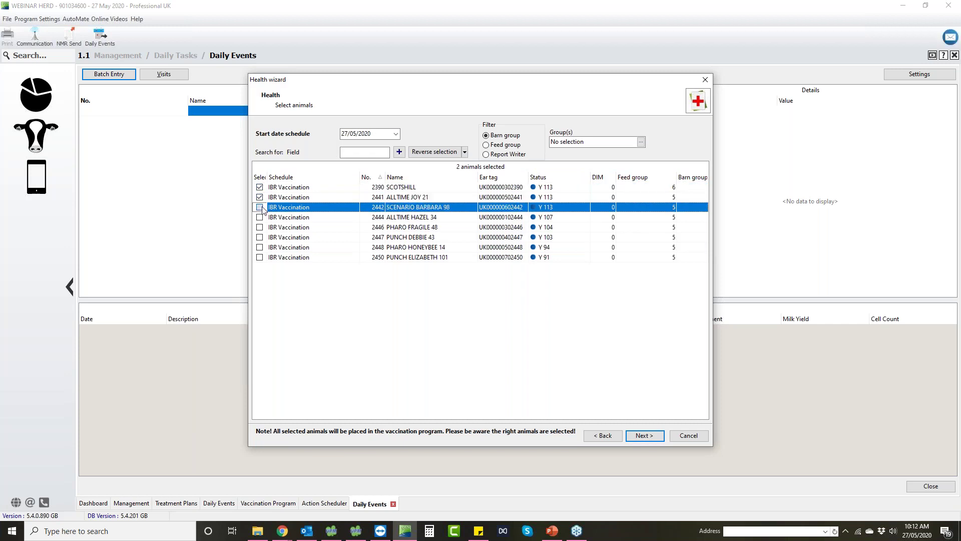
click(640, 436)
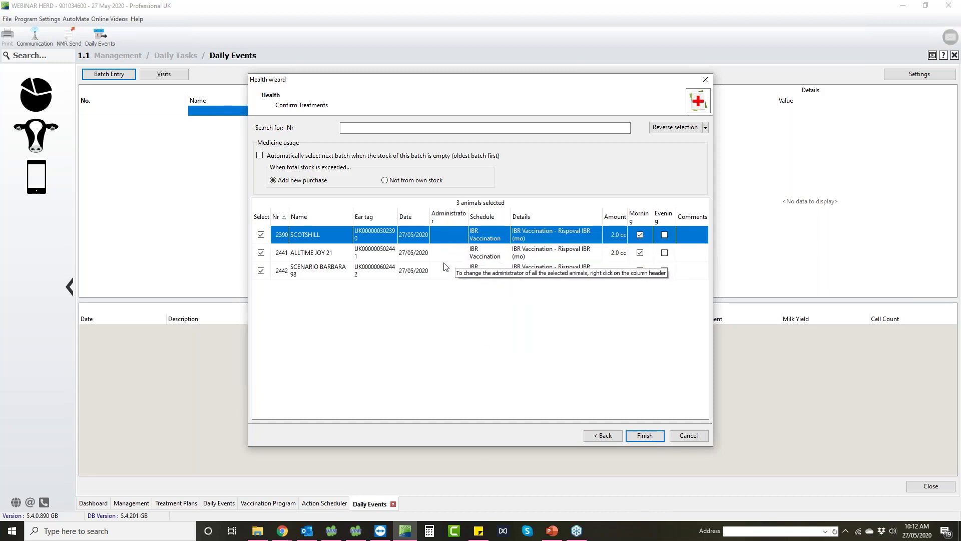
click(645, 435)
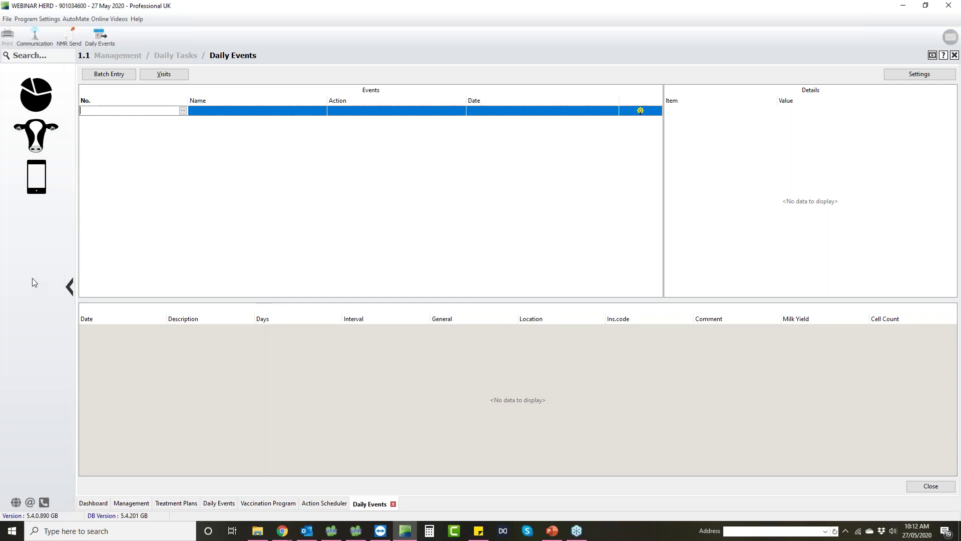
- Open the Herdsmans Action List from the daily tasks' action lists
click(35, 133)
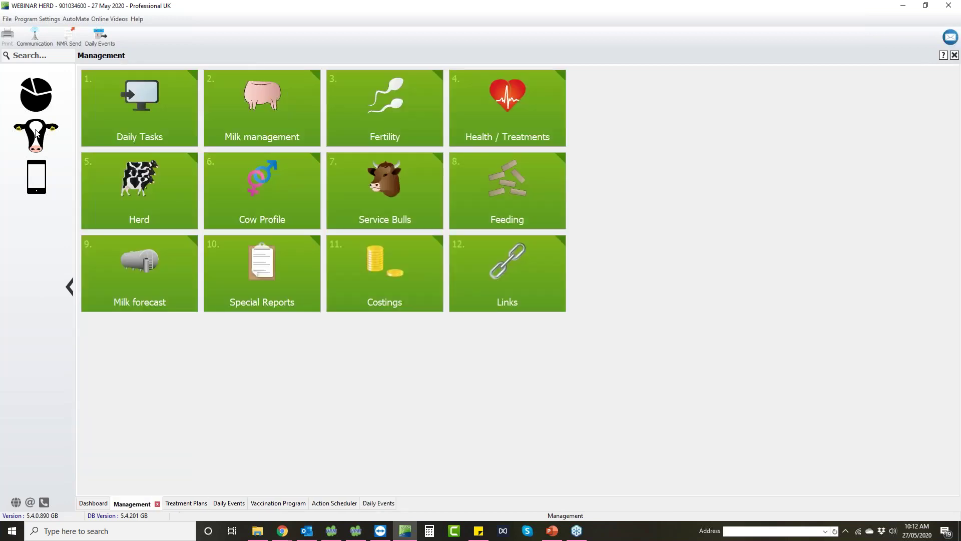
click(115, 122)
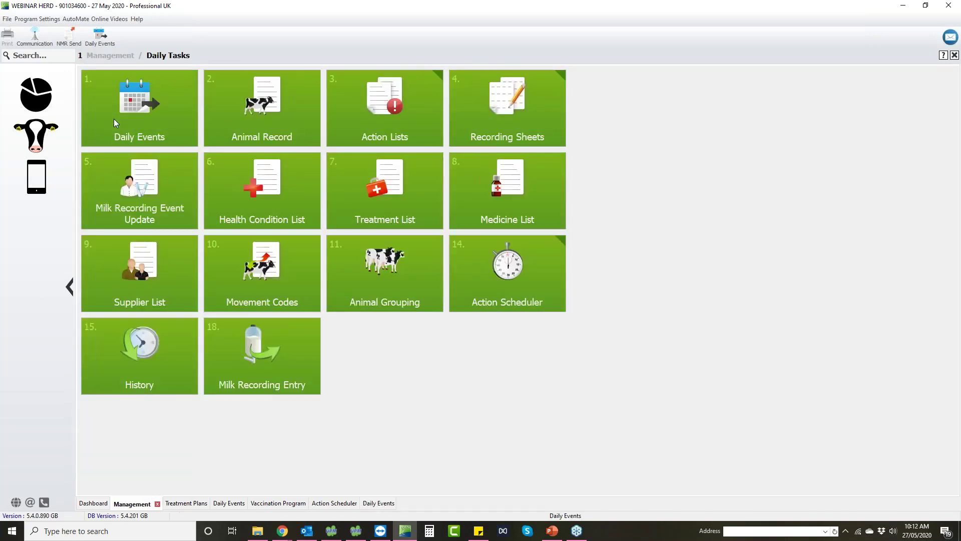
click(366, 124)
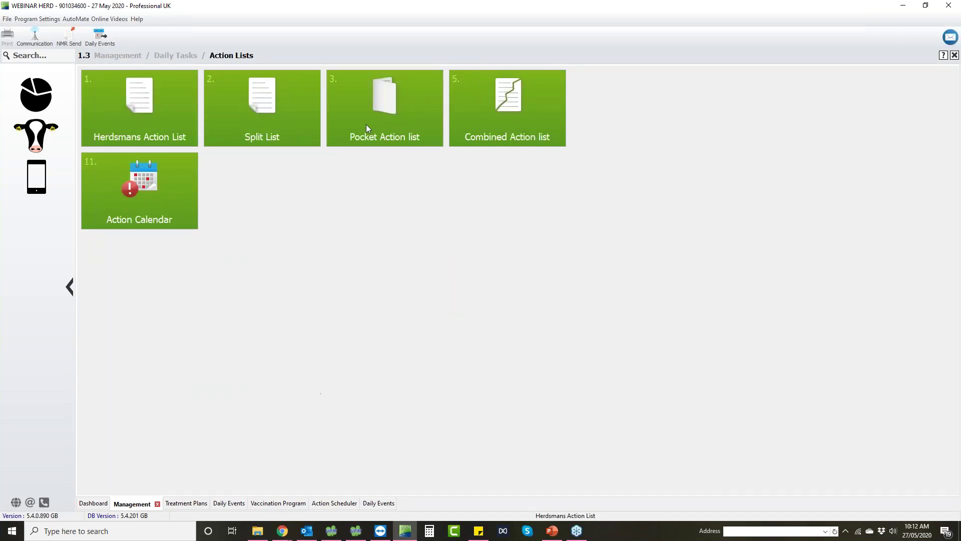
click(135, 117)
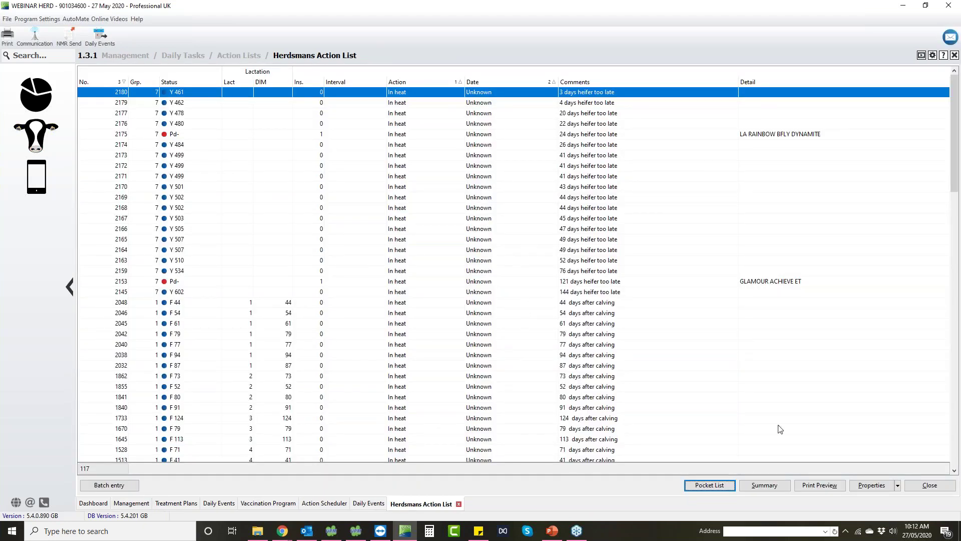
- Create a new preset named IBR Vaccination in the action list's properties
click(868, 486)
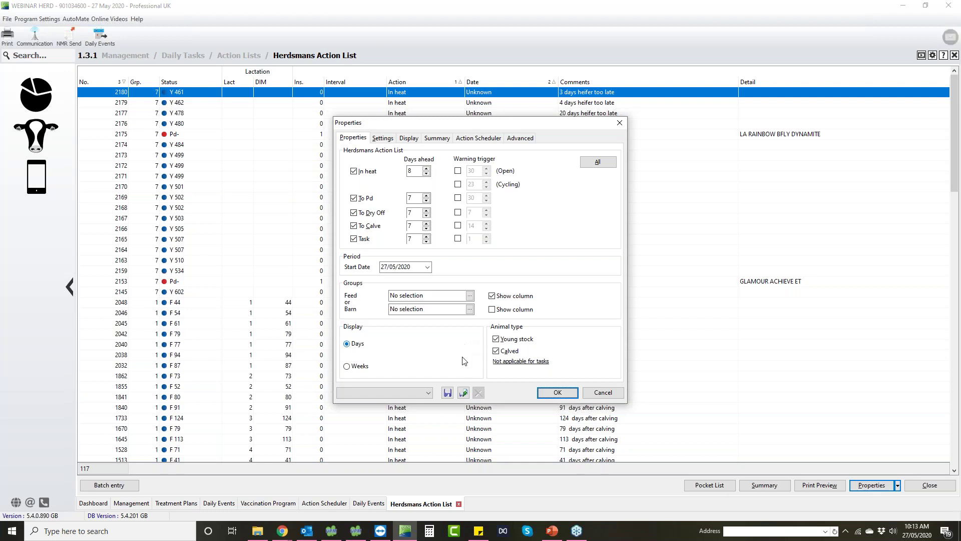
click(463, 393)
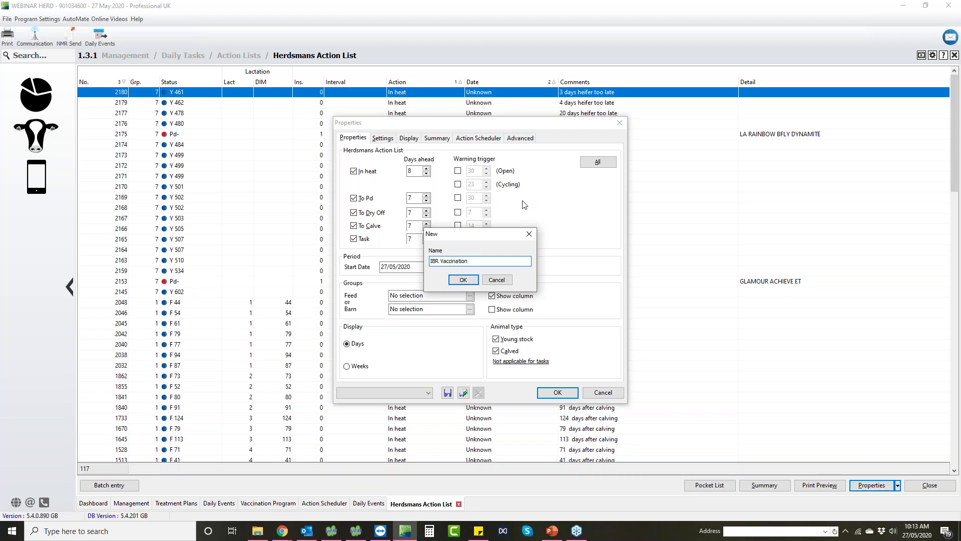
click(468, 280)
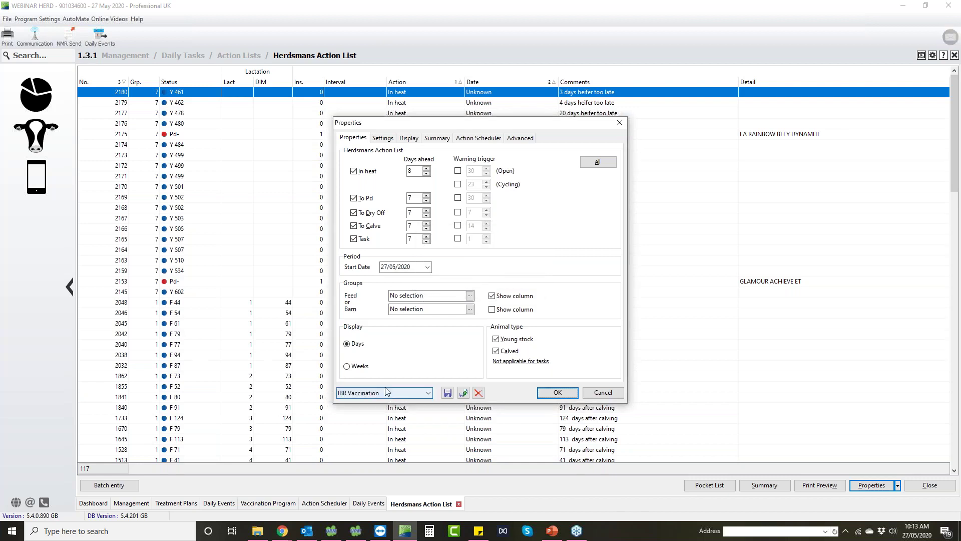
- Exclude In heat, To Pd, To Dry Off and To Calve from the preset, and show tasks 180 days ahead
click(354, 171)
click(354, 198)
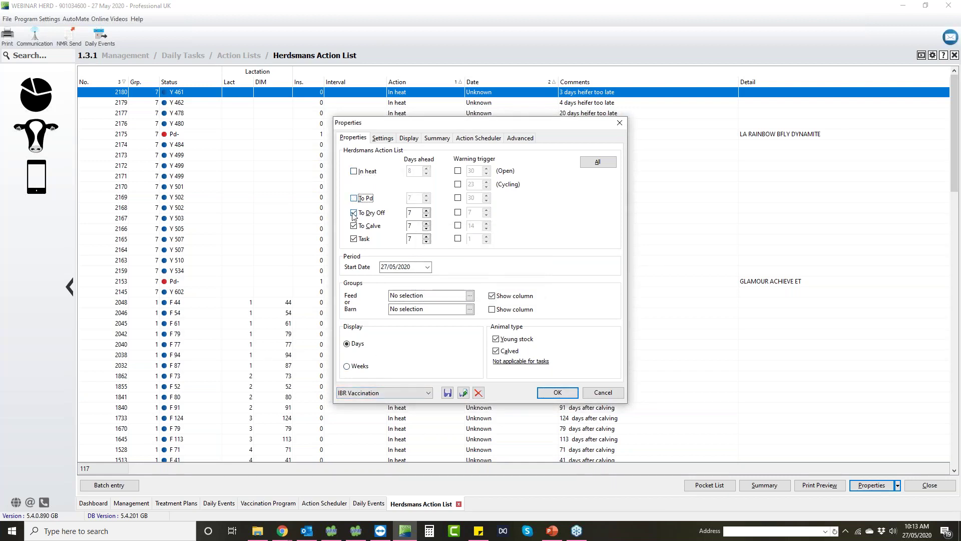
click(354, 213)
click(355, 226)
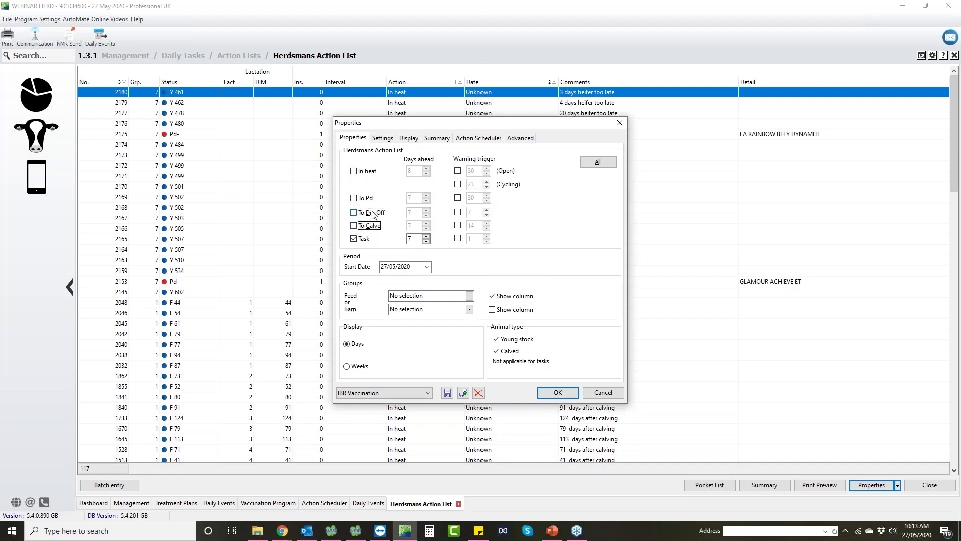
click(418, 238)
text(180)
- Include the IBR Vaccination program in the action list, showing started and scheduled animals but not those not started
click(467, 137)
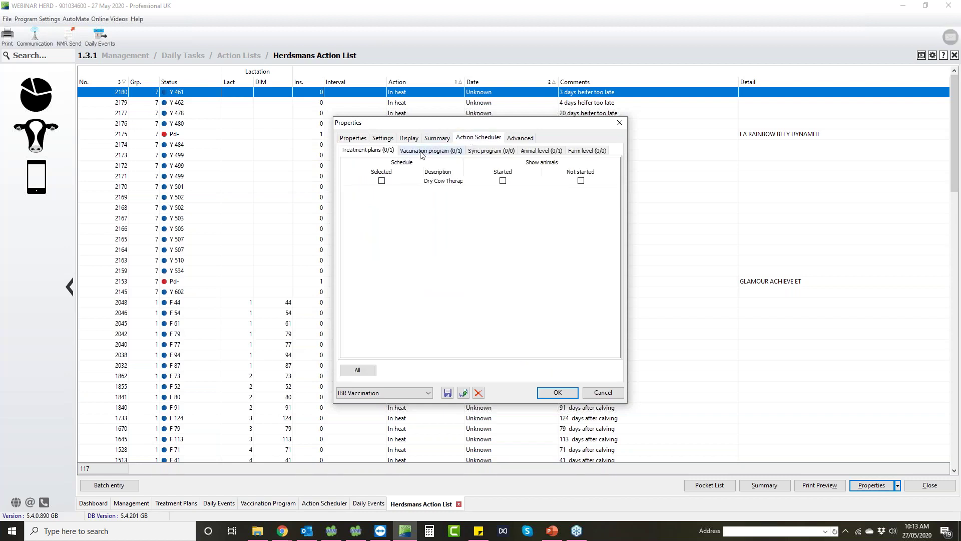
click(445, 151)
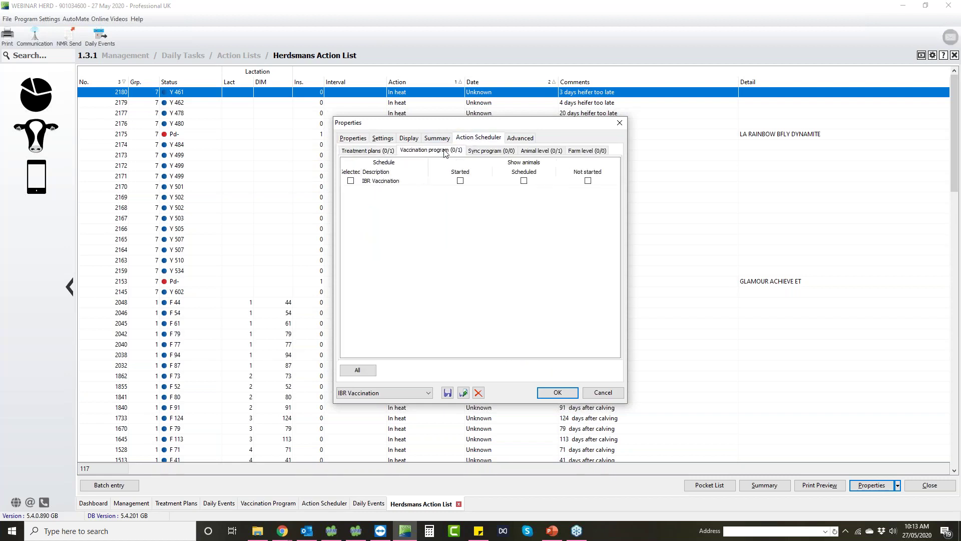
click(350, 181)
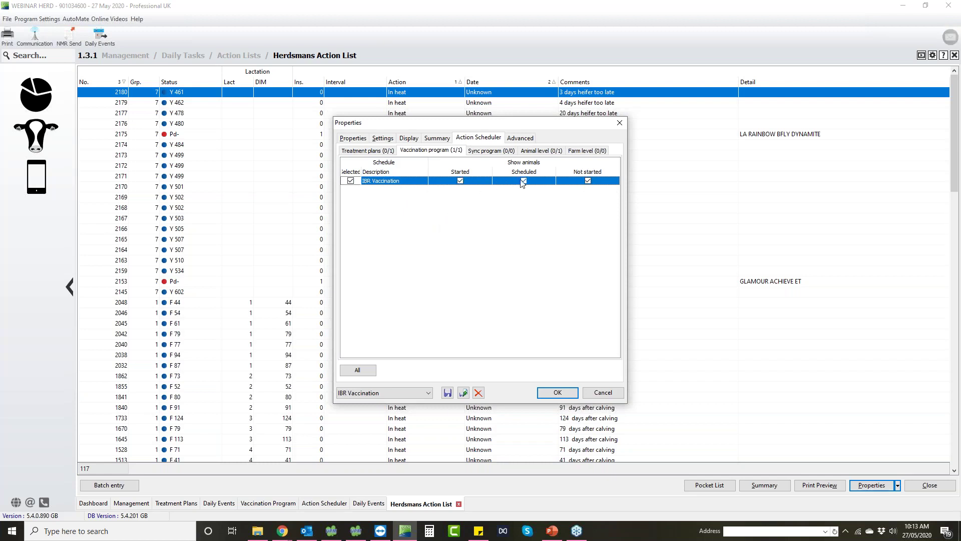
click(588, 181)
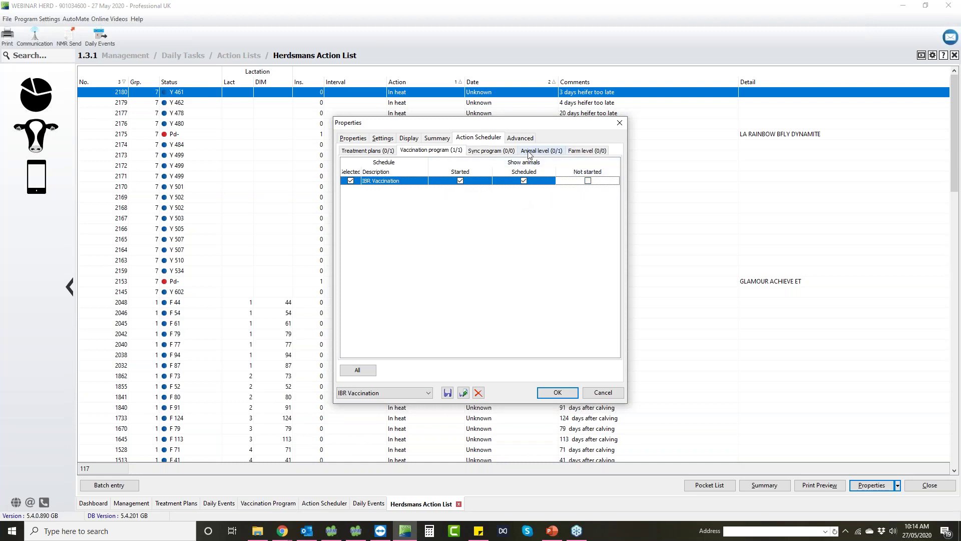
- Include the animal-level IBR Booster activity, save the IBR Vaccination preset and apply it to the action list
click(546, 154)
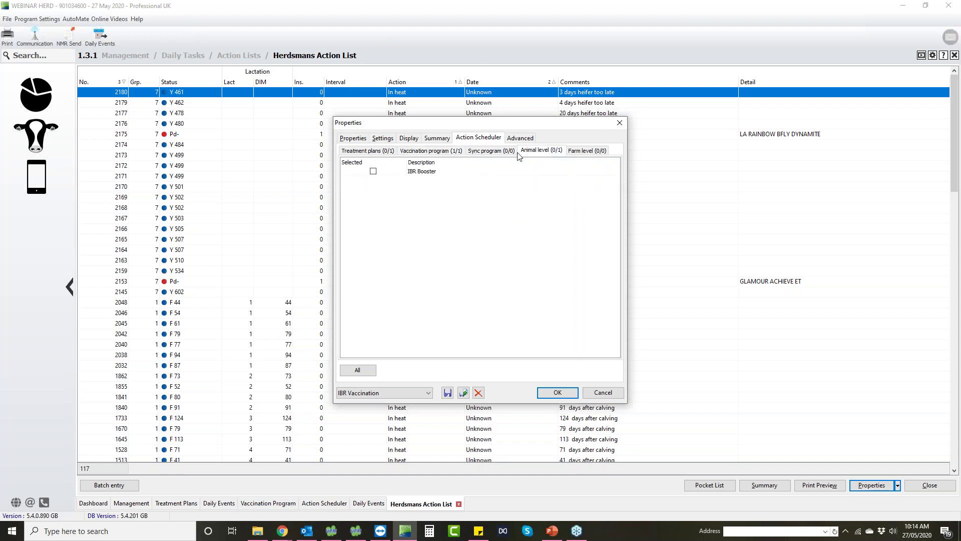
click(373, 172)
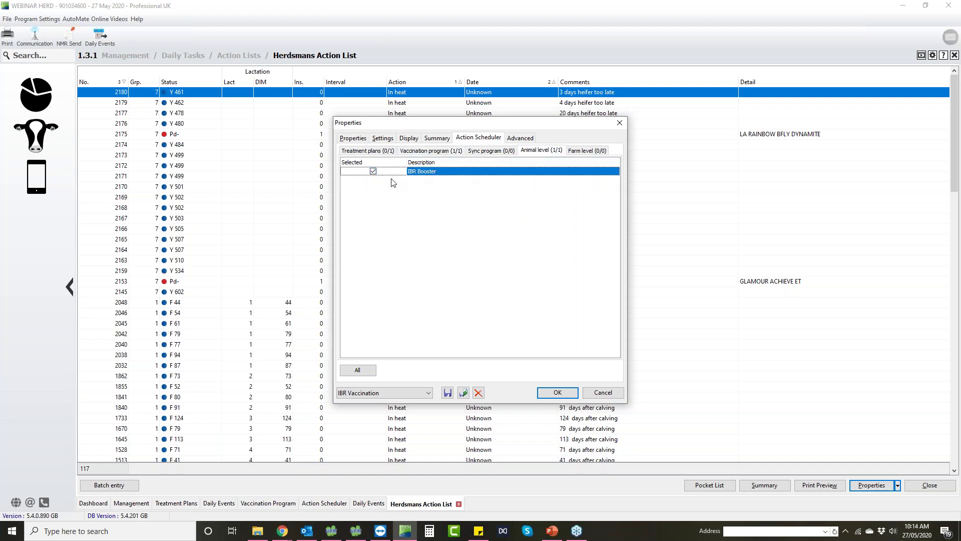
click(449, 394)
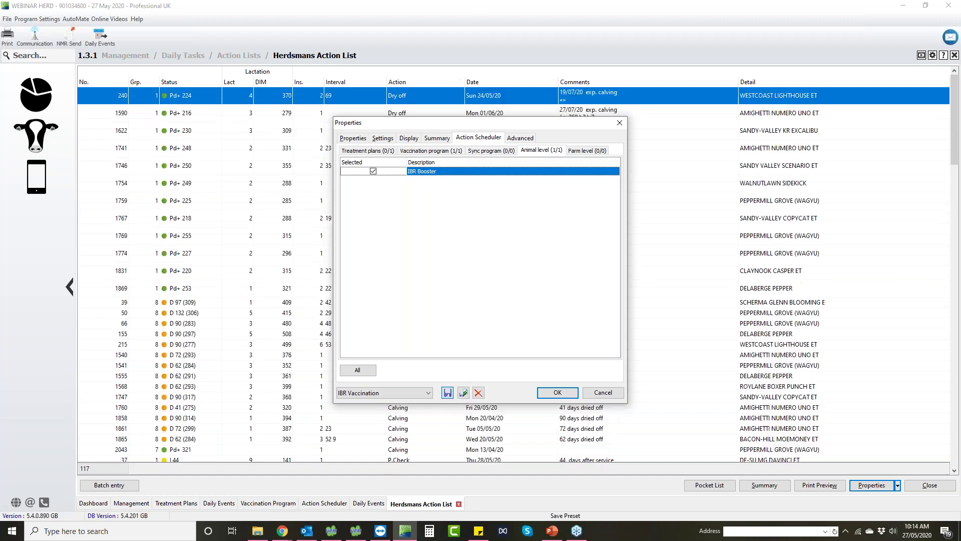
click(568, 395)
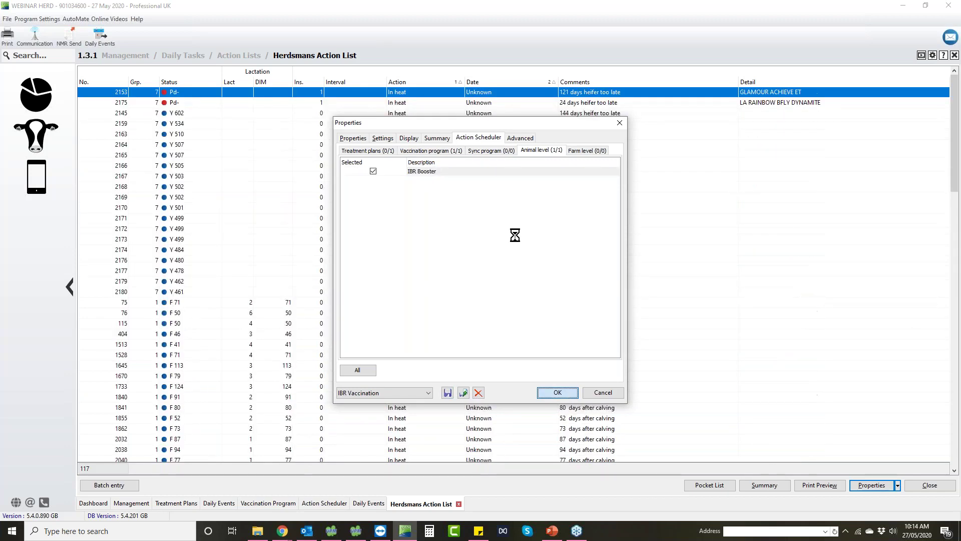